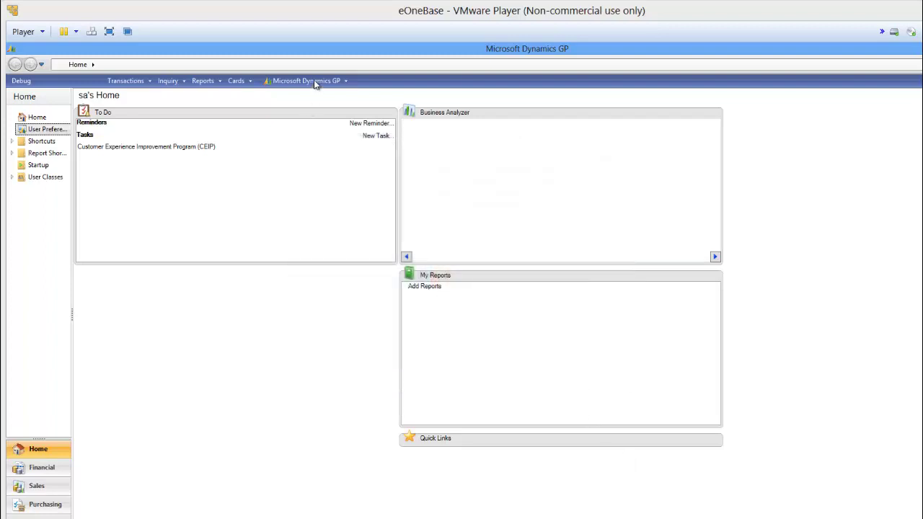
Open eOne Extender from Tools > Extender and show its empty Windows list.
left_click(314, 81)
mouse_move(335, 134)
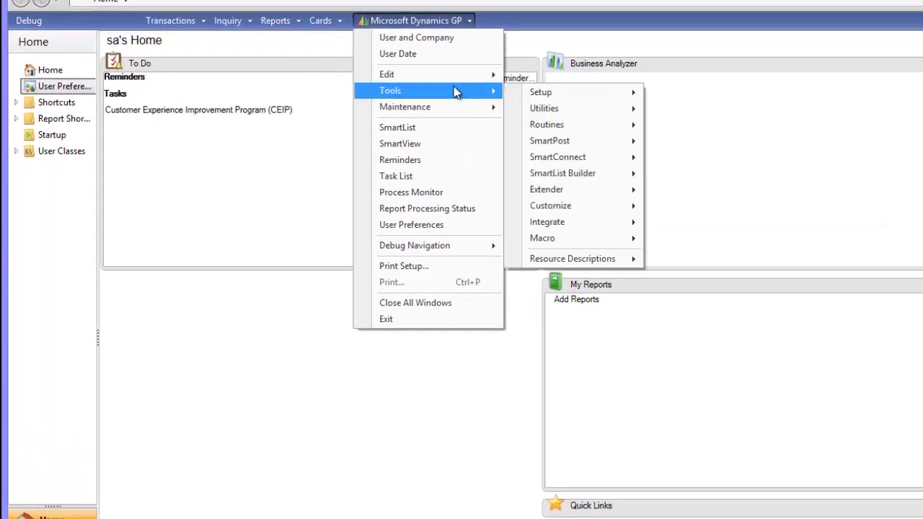
mouse_move(594, 192)
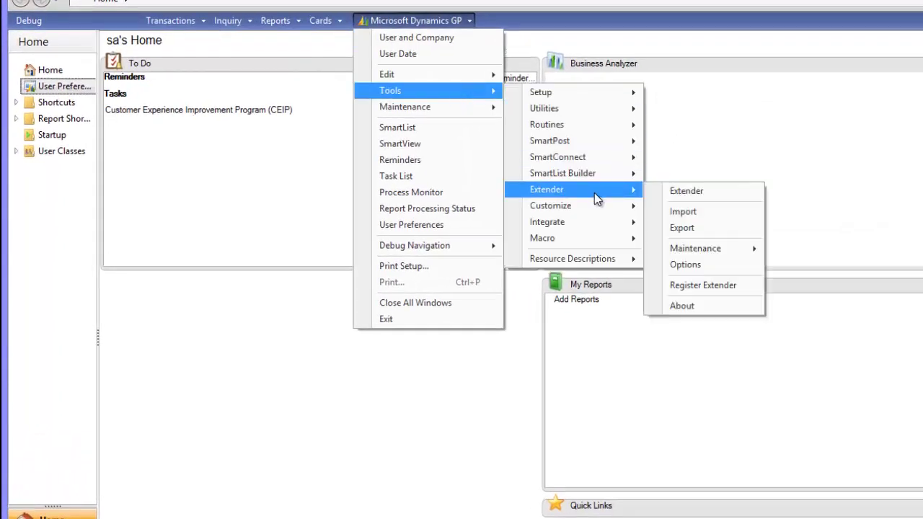
left_click(703, 190)
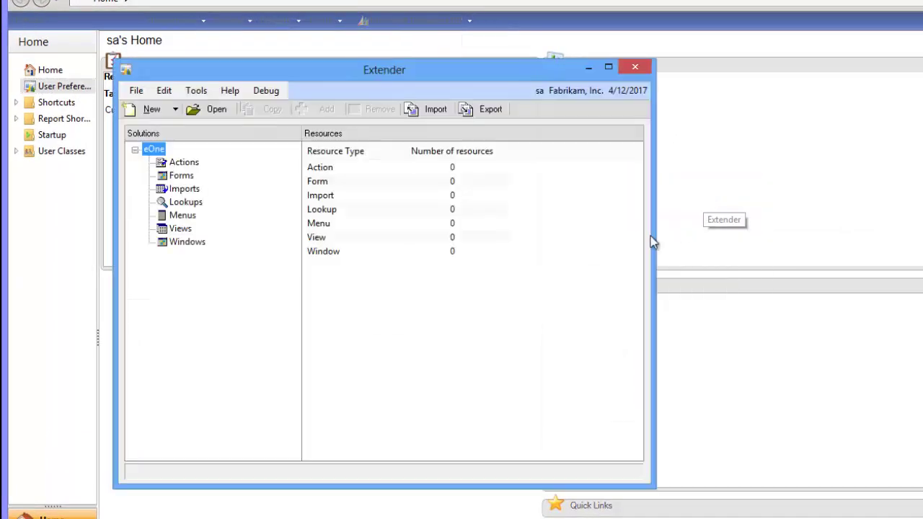
left_click(187, 242)
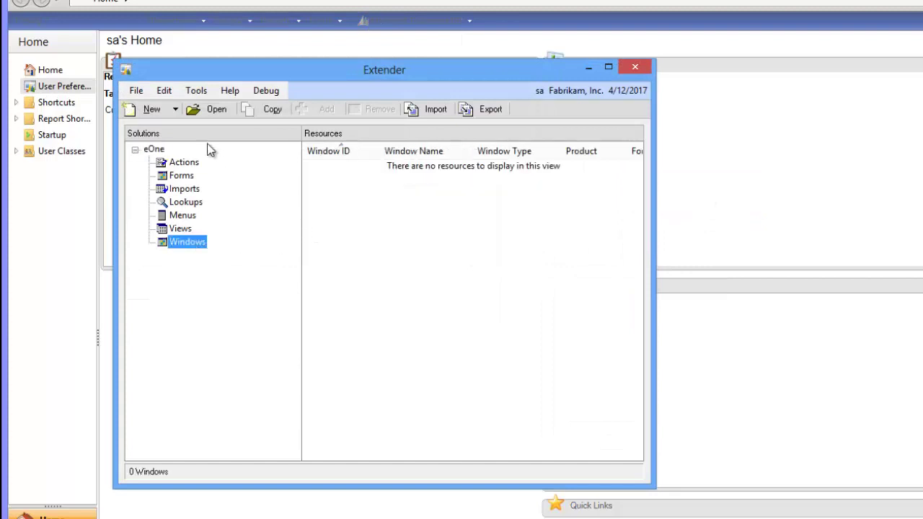
Create a new Extender window with ID PROJECTINFO and description 'Project Information'.
left_click(148, 112)
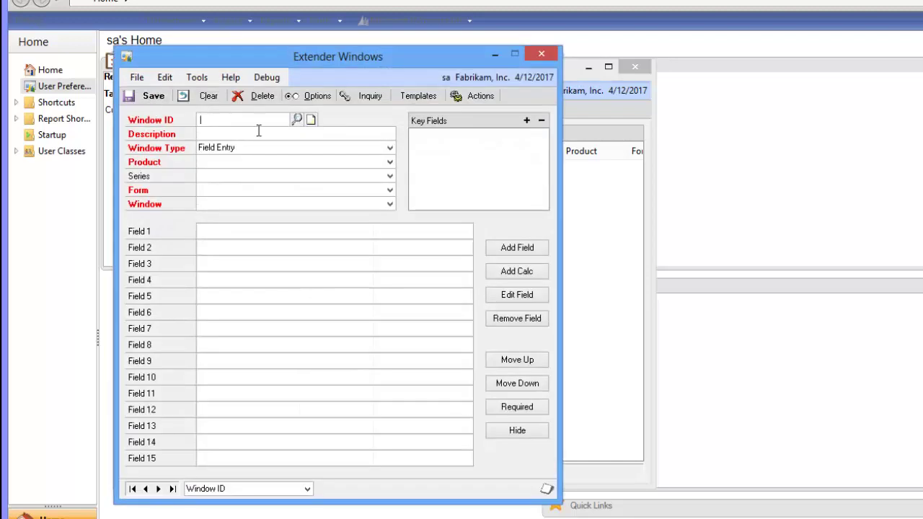
type("PROJE")
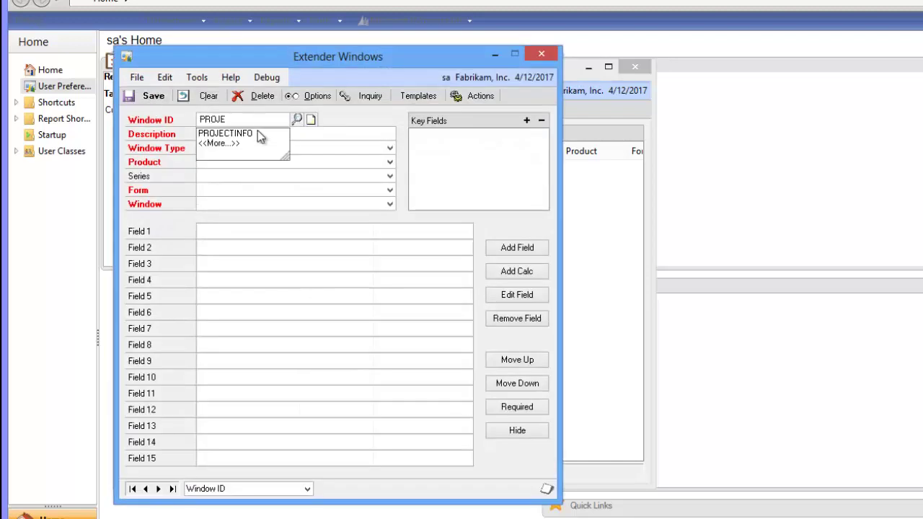
type("CTINFO")
left_click(258, 132)
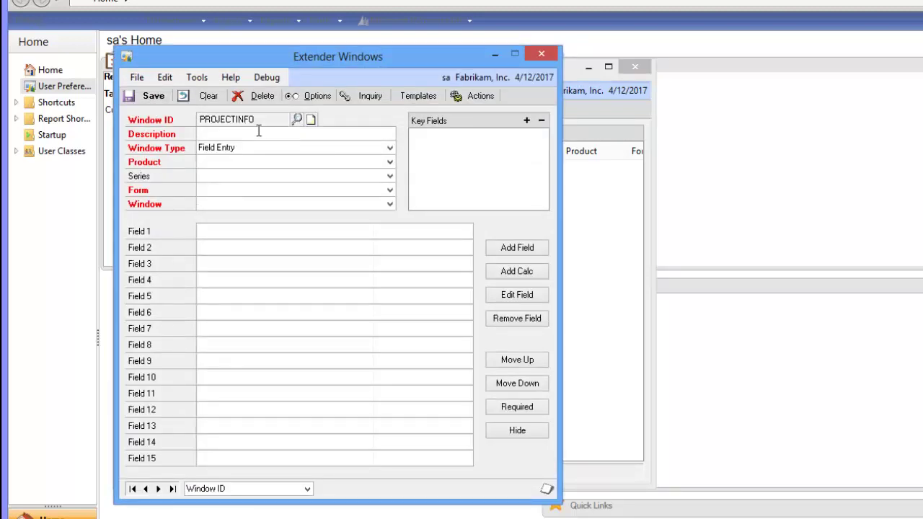
type("Project infor")
type("formation")
Attach it to Project Accounting, series Project, form Project Maintenance.
left_click(304, 164)
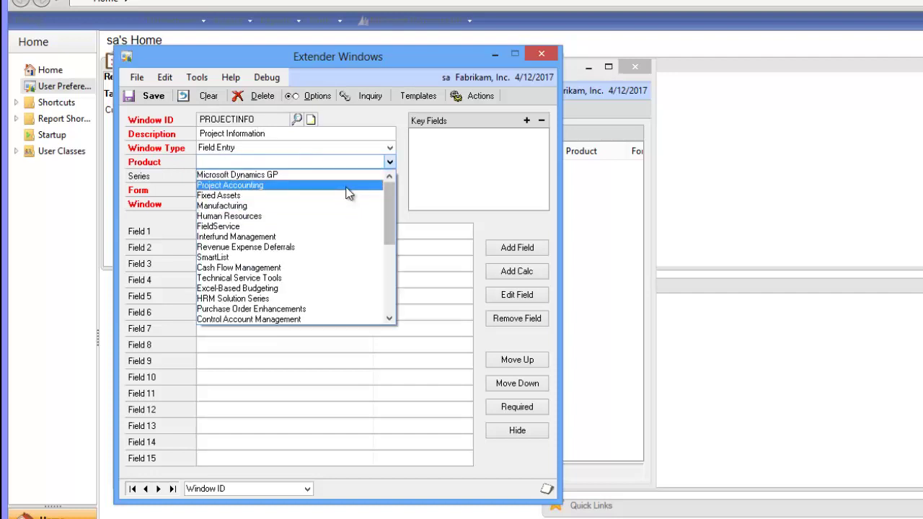
left_click(346, 185)
left_click(292, 175)
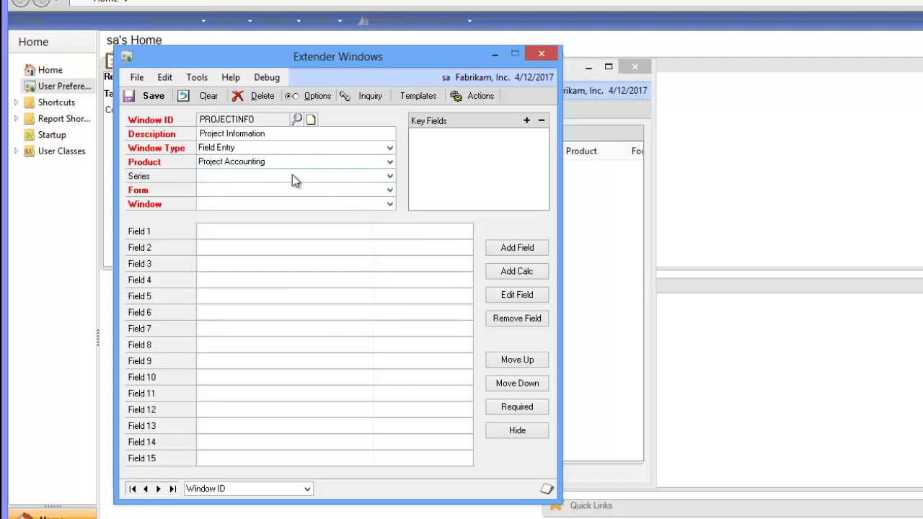
left_click(294, 240)
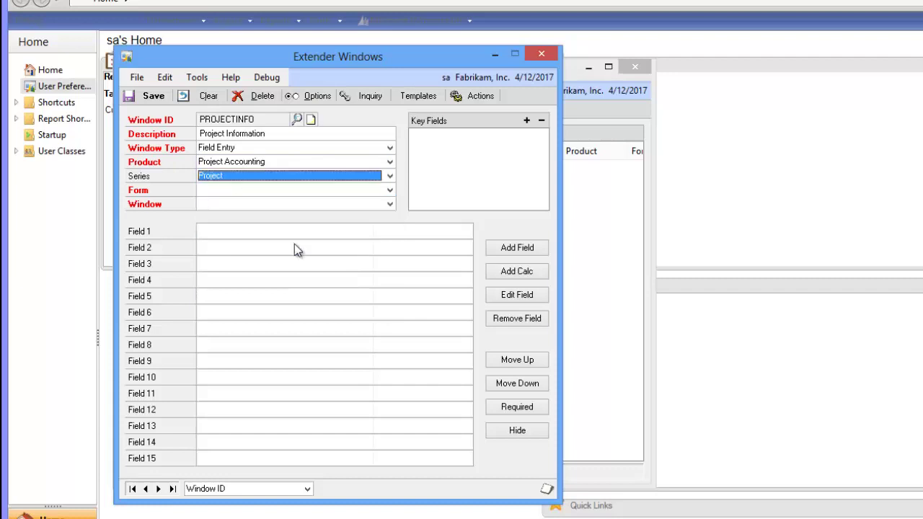
left_click(292, 190)
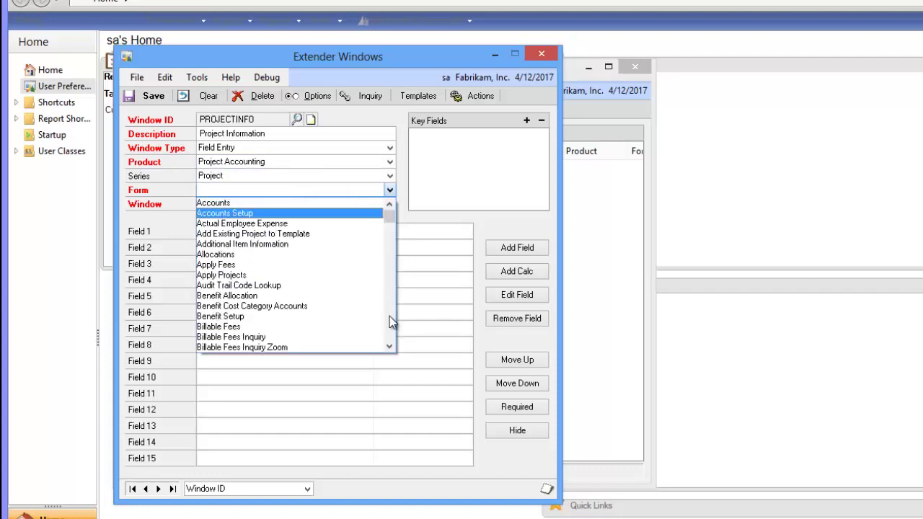
scroll(388, 323, "down", 15)
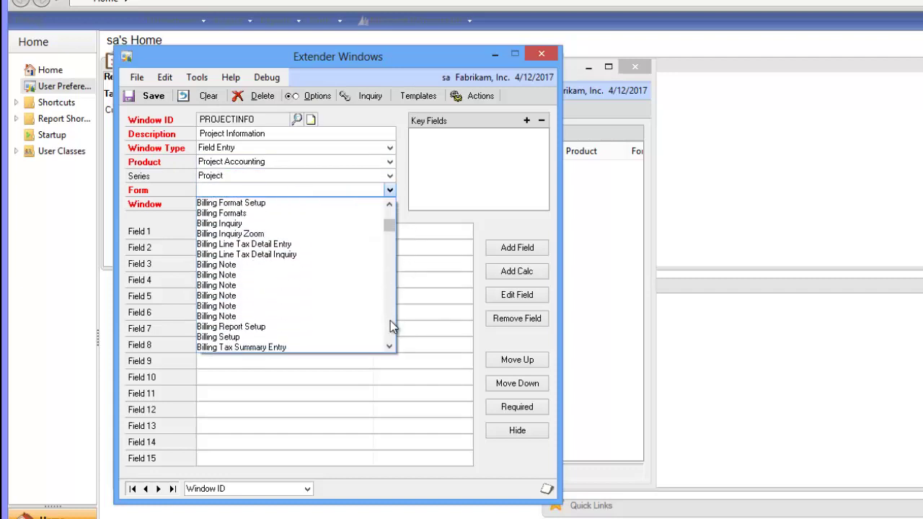
scroll(393, 327, "down", 3)
left_click_drag(391, 248, 392, 325)
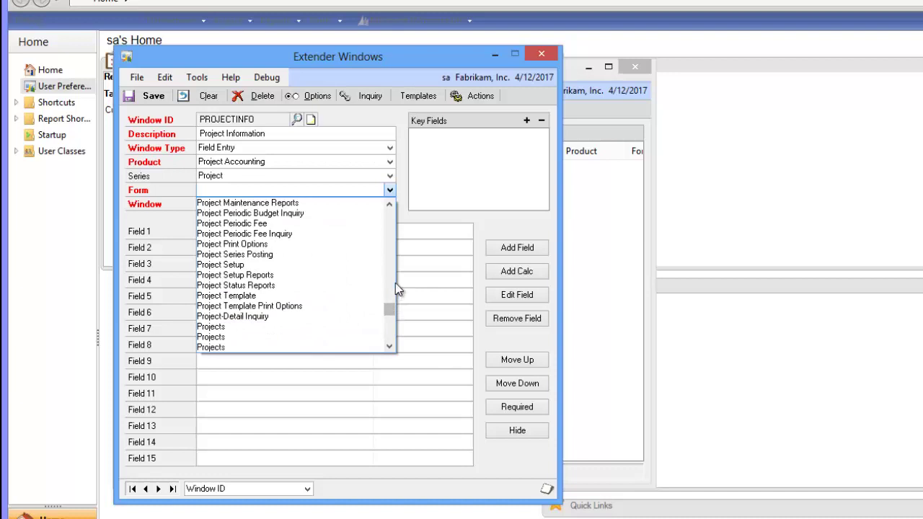
scroll(389, 292, "up", 5)
left_click(318, 338)
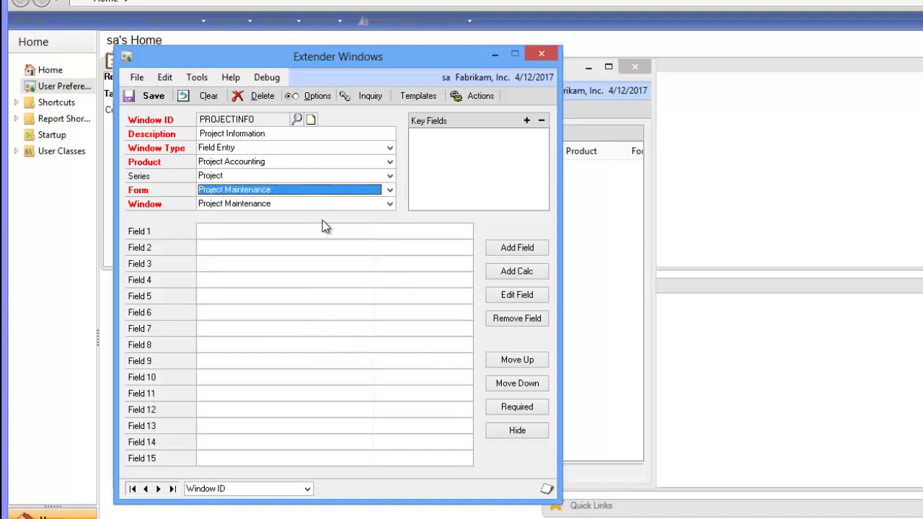
left_click(294, 239)
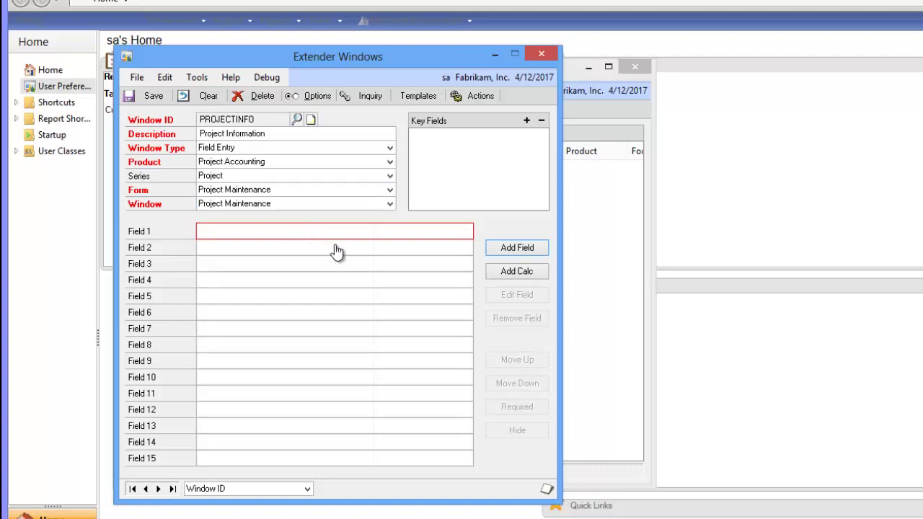
Add Field 1 with prompt 'Project Type' and field type List.
left_click(517, 247)
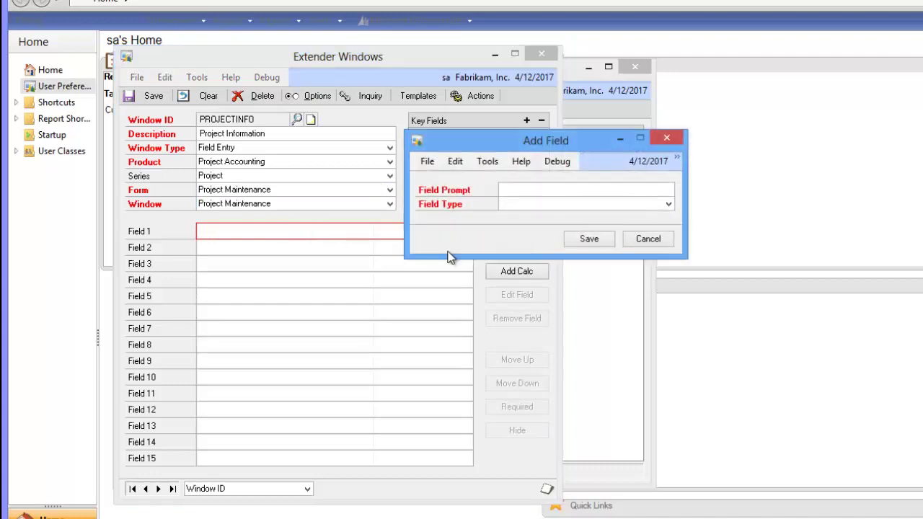
type("Project Type")
key("Tab")
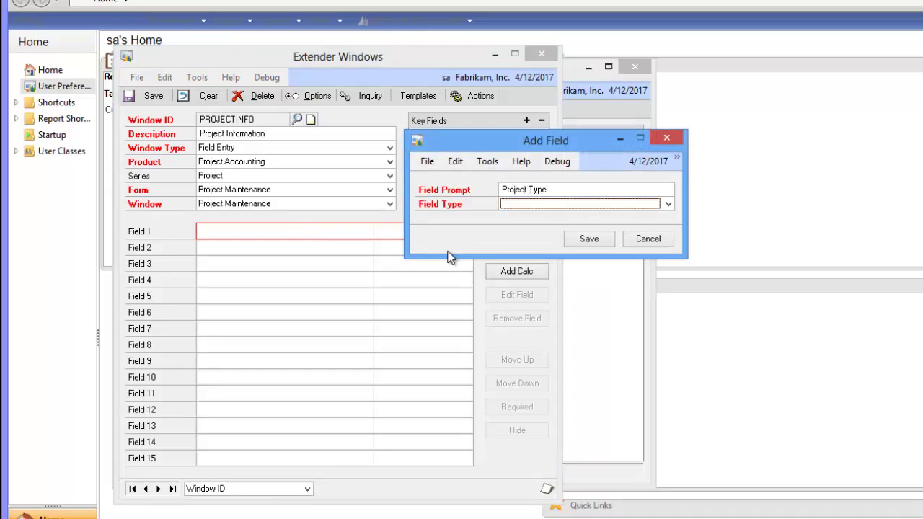
left_click(533, 205)
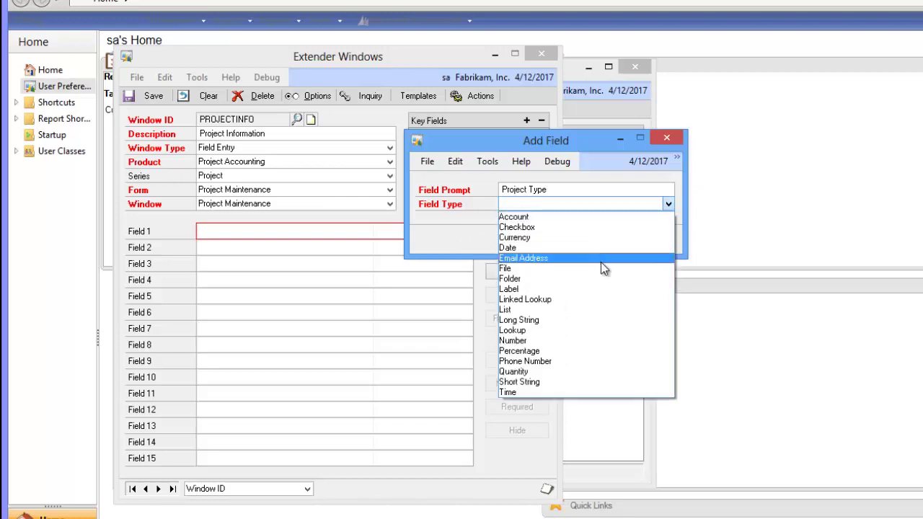
left_click(584, 311)
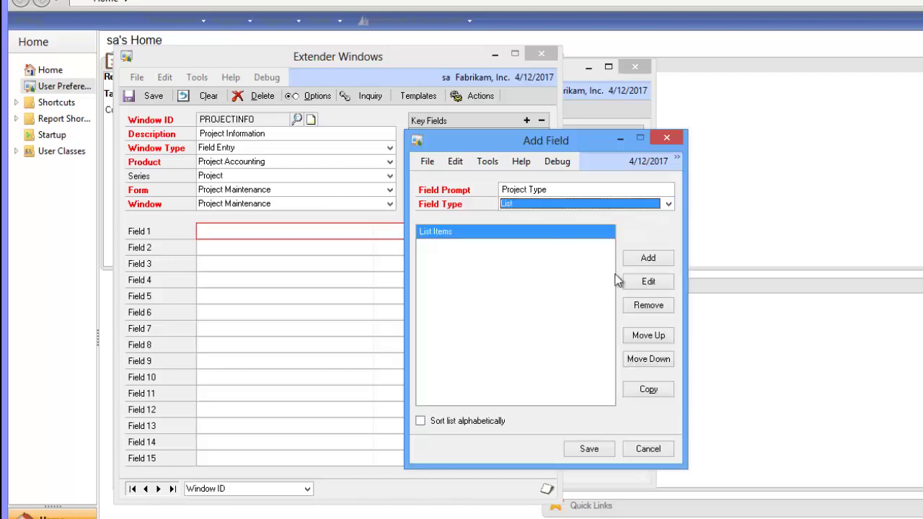
Give the list the items Extender, Smart Connect and Training, and save the field.
left_click(641, 261)
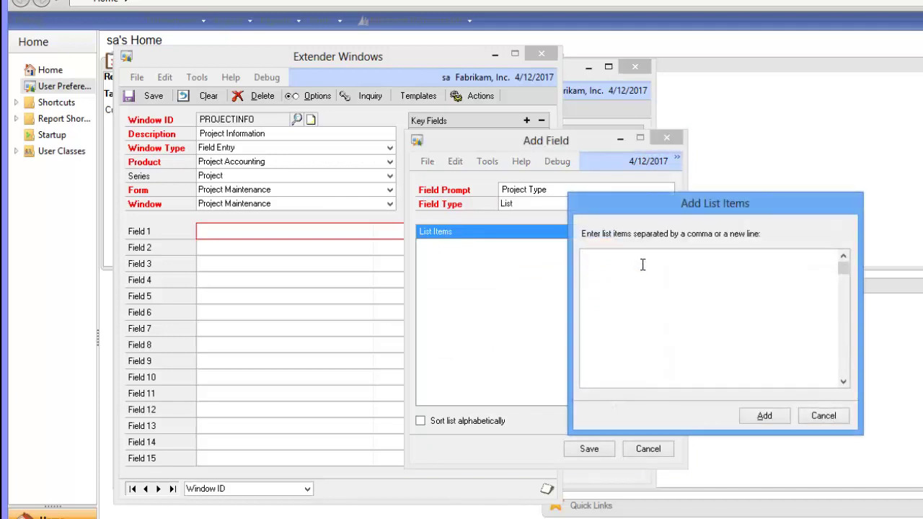
type("Extender")
key("Return")
type("Smart conna")
key("BackSpace")
key("BackSpace")
key("BackSpace")
key("BackSpace")
type("onnect Training")
left_click(763, 416)
left_click(599, 449)
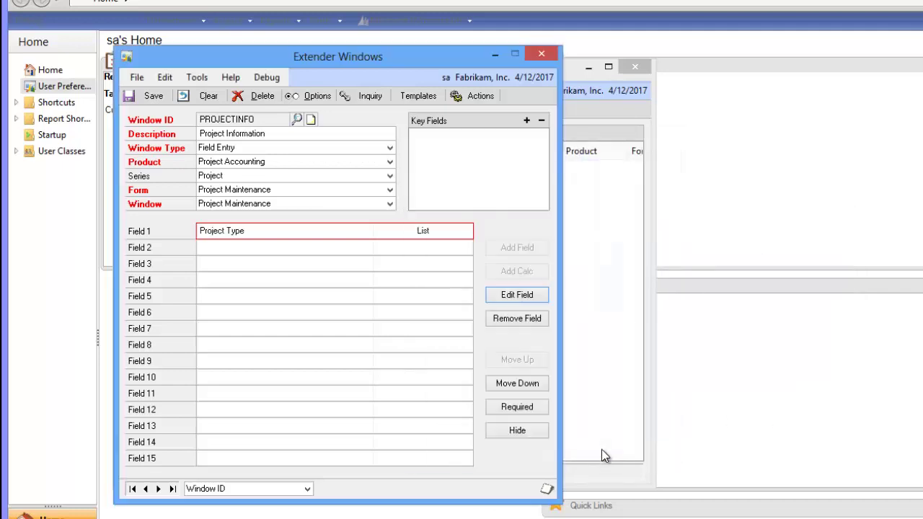
Add Field 2 'Estimated Hours' as a Quantity field and save it.
left_click(296, 248)
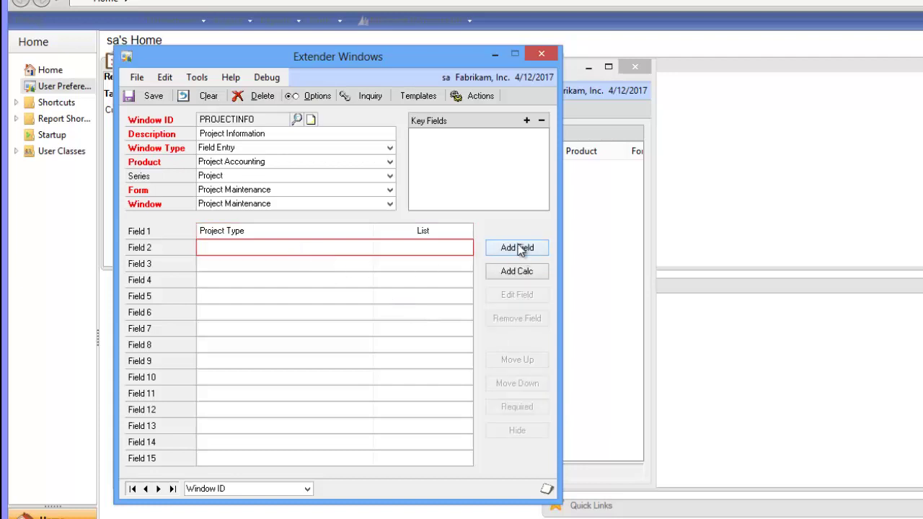
left_click(519, 248)
type("Estimated Hours")
key("Tab")
key("q")
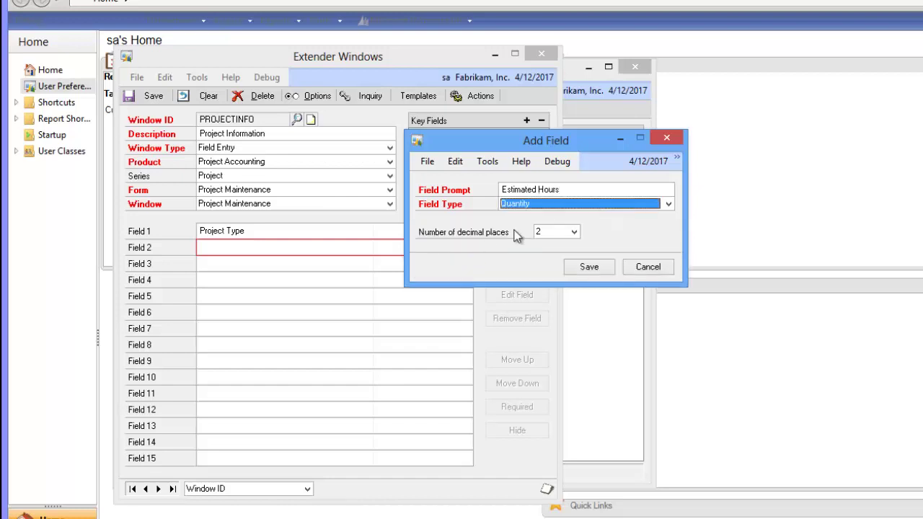
left_click(587, 266)
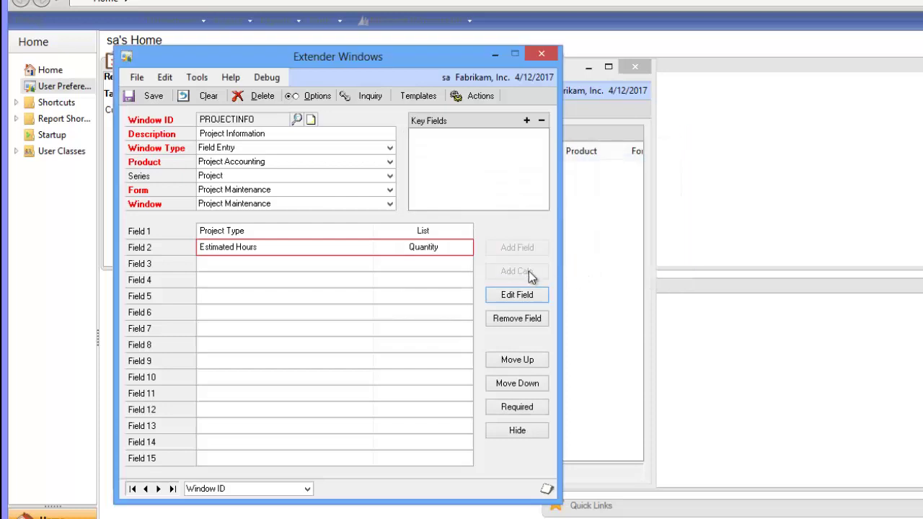
Add Field 3 'Actual Hours' as a Quantity field and save it.
left_click(438, 266)
left_click(537, 250)
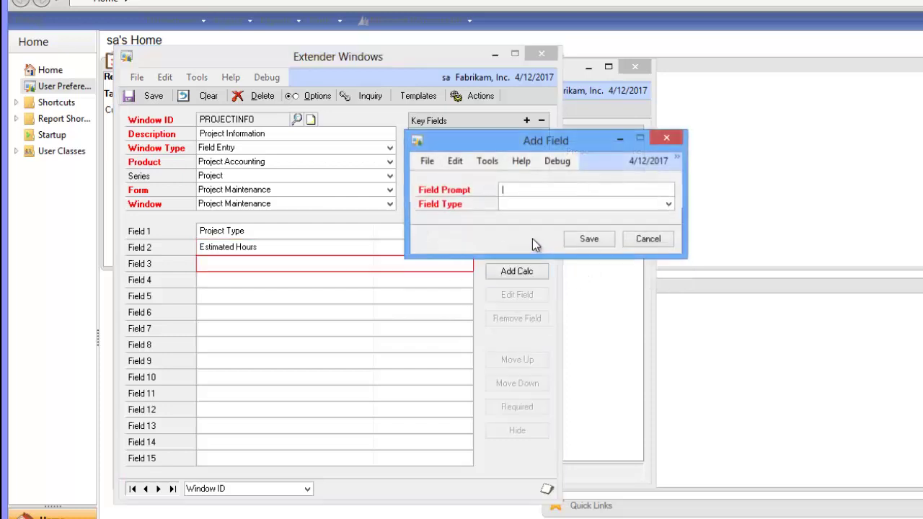
type("Ac")
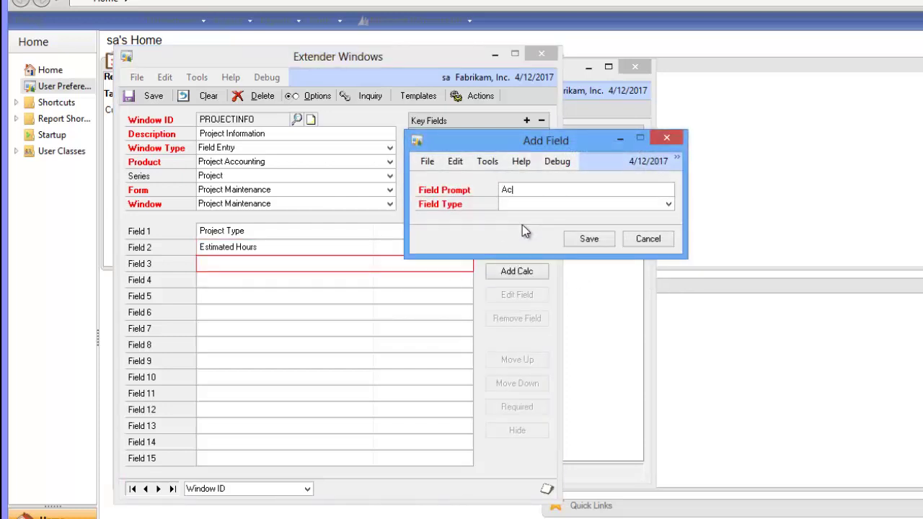
type("tual hours")
key("BackSpace")
key("BackSpace")
key("BackSpace")
key("BackSpace")
key("BackSpace")
type("Hours")
left_click(533, 204)
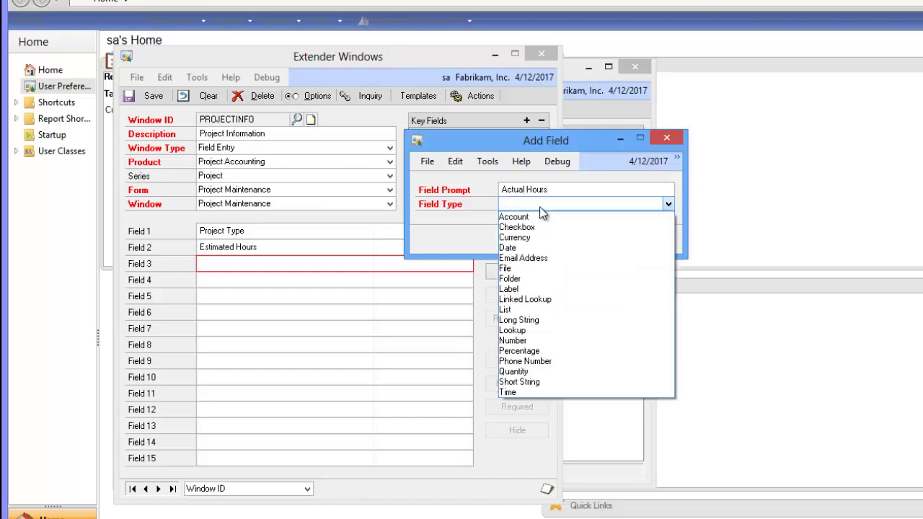
left_click(562, 372)
left_click(588, 266)
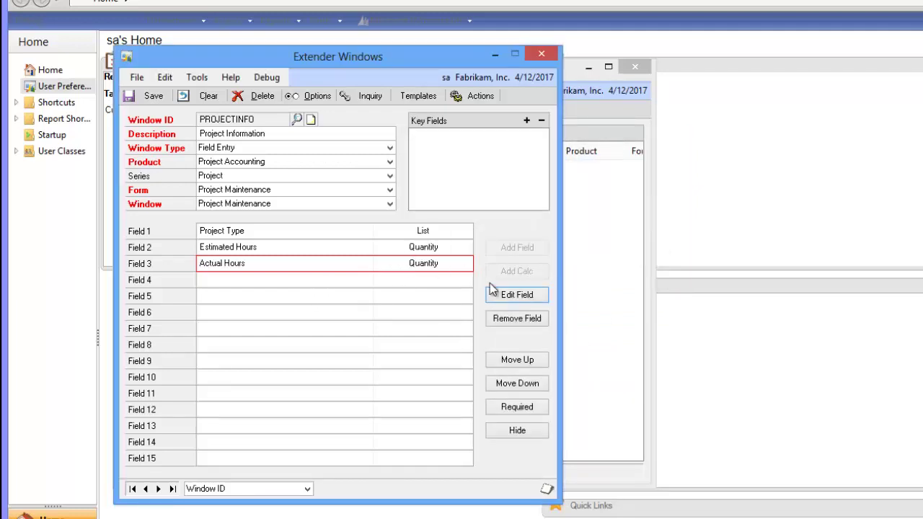
Add Field 4 'Approved' with field type Checkbox and save it.
left_click(380, 280)
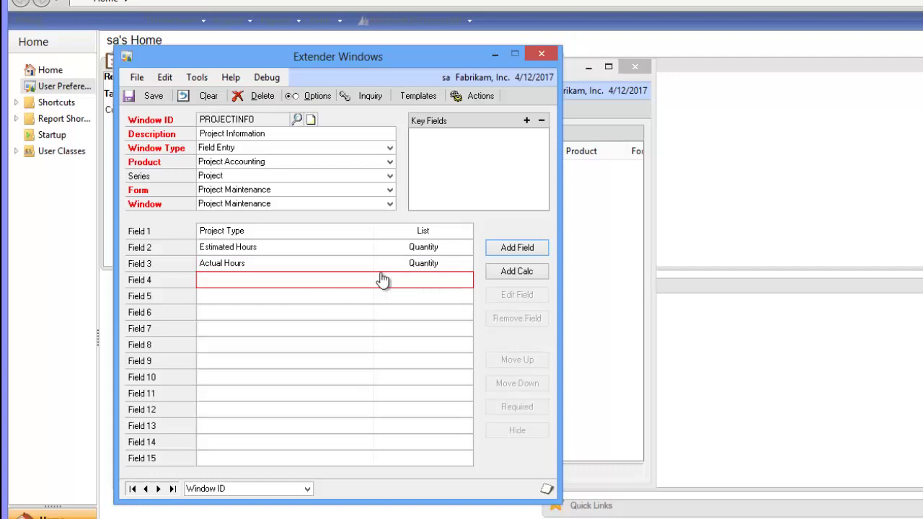
left_click(517, 248)
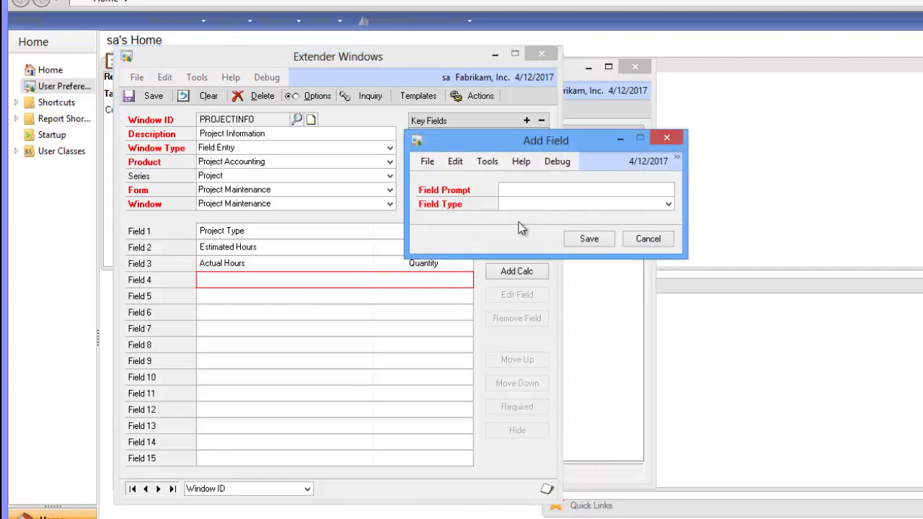
type("Approved")
left_click(555, 206)
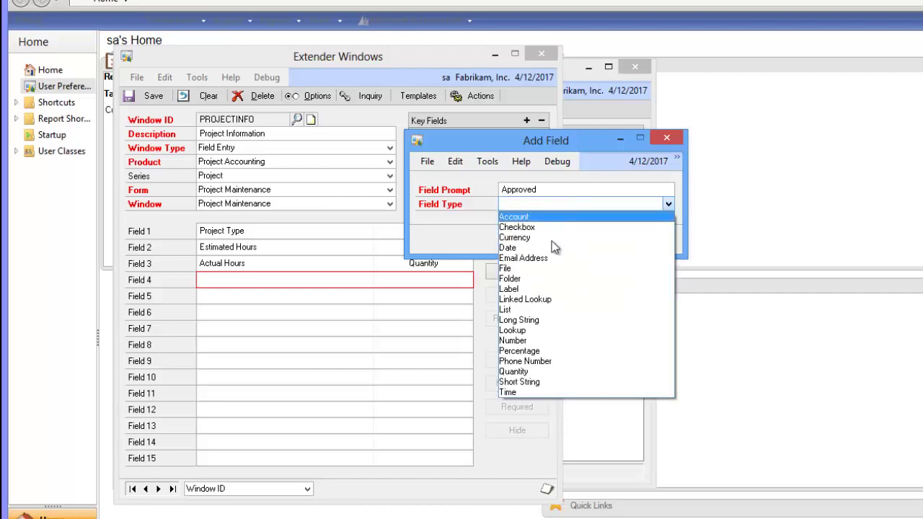
left_click(566, 228)
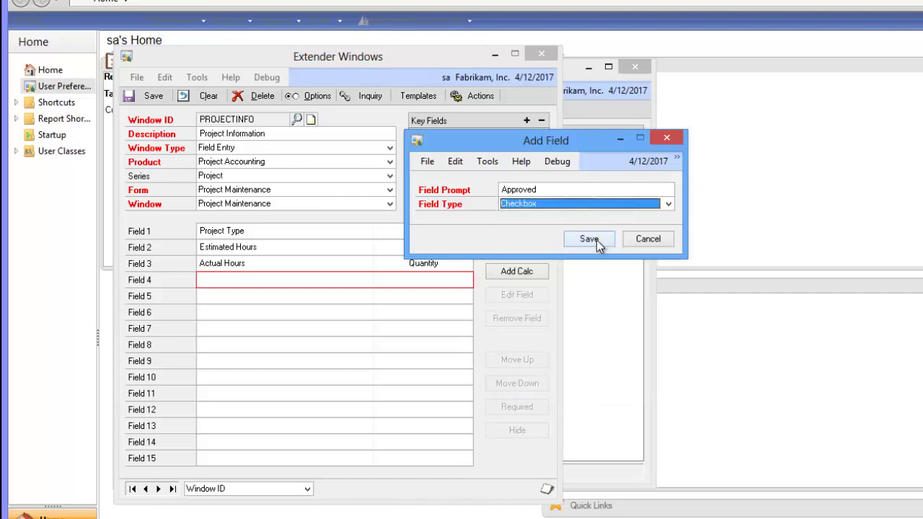
left_click(589, 239)
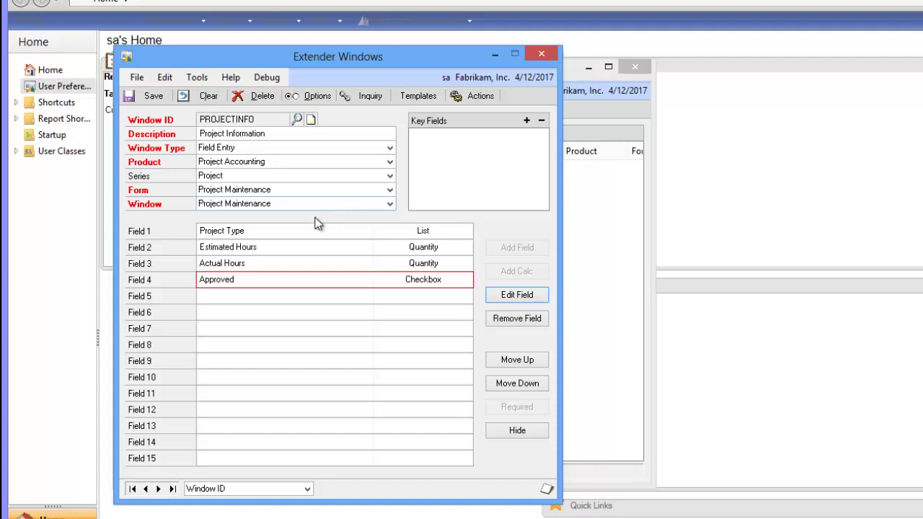
Set PA Project Number as the key field and save the PROJECTINFO window.
left_click(527, 121)
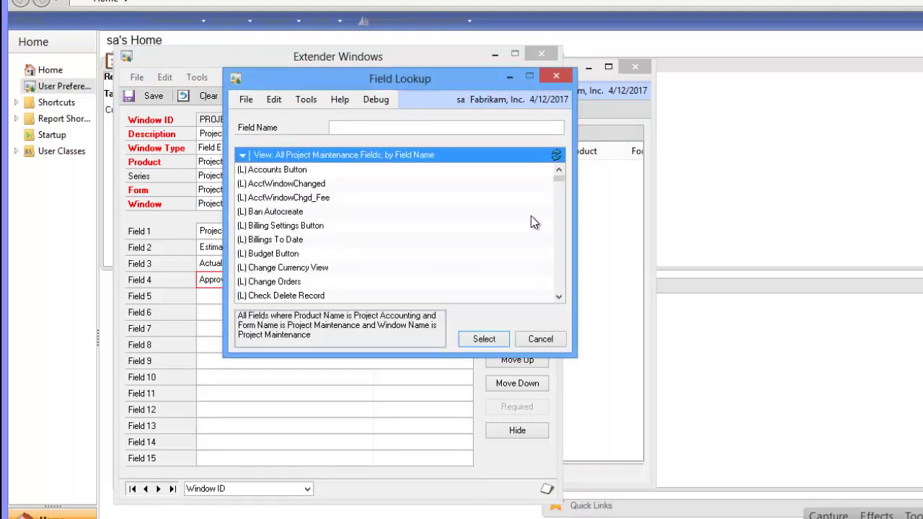
type("Project")
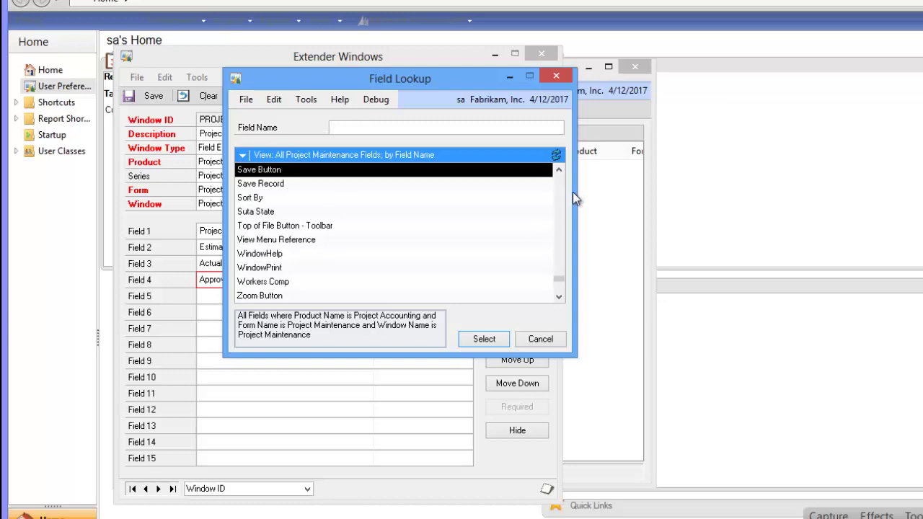
left_click(556, 194)
left_click(559, 199)
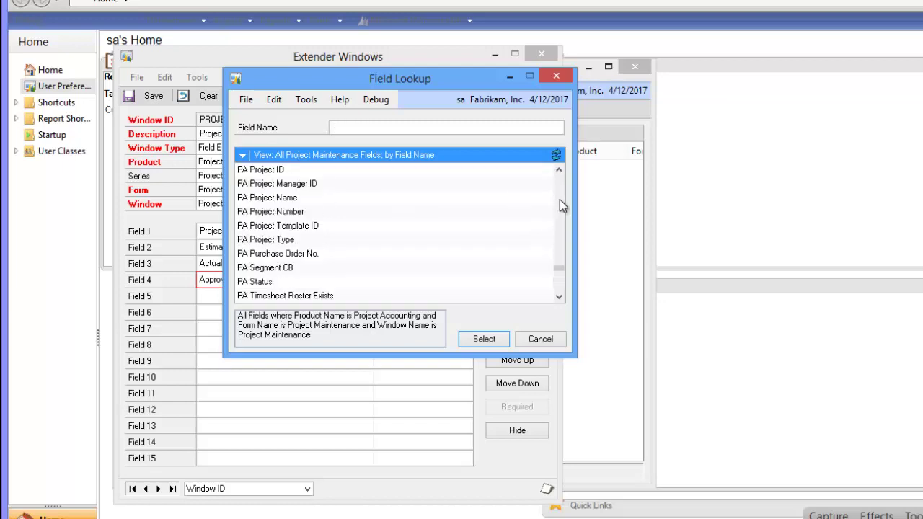
left_click(341, 211)
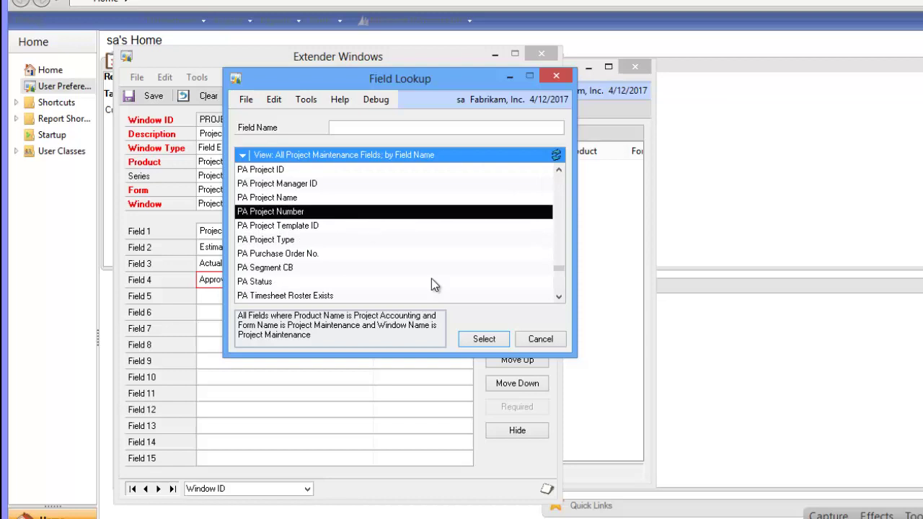
left_click(477, 340)
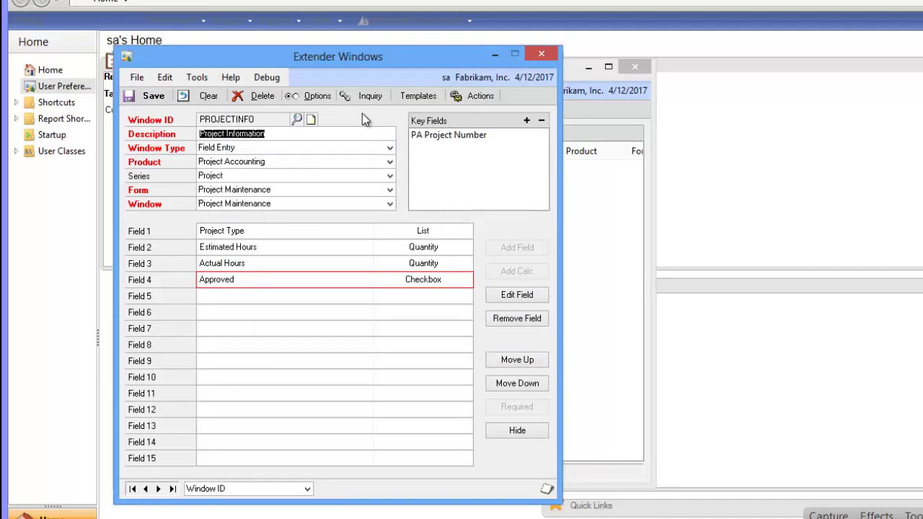
left_click(151, 96)
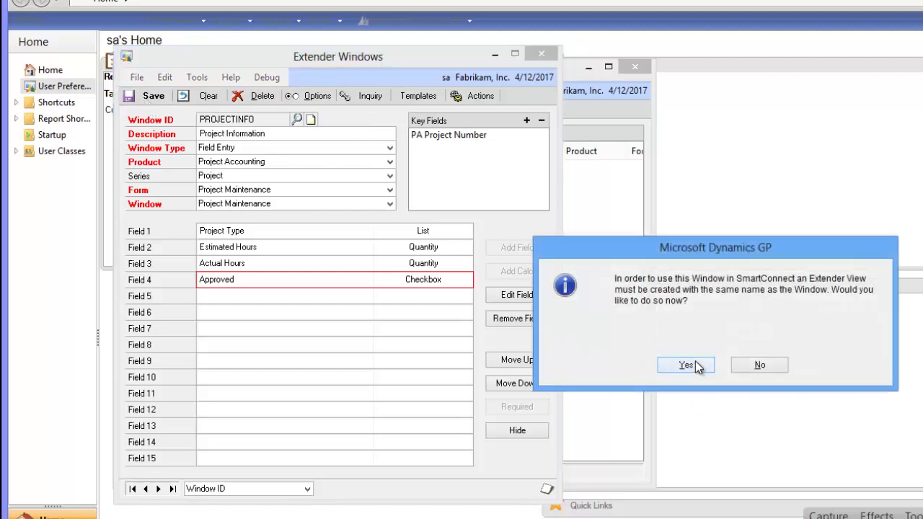
Decline the SmartConnect Extender view, then open the Project Maintenance card window.
left_click(762, 365)
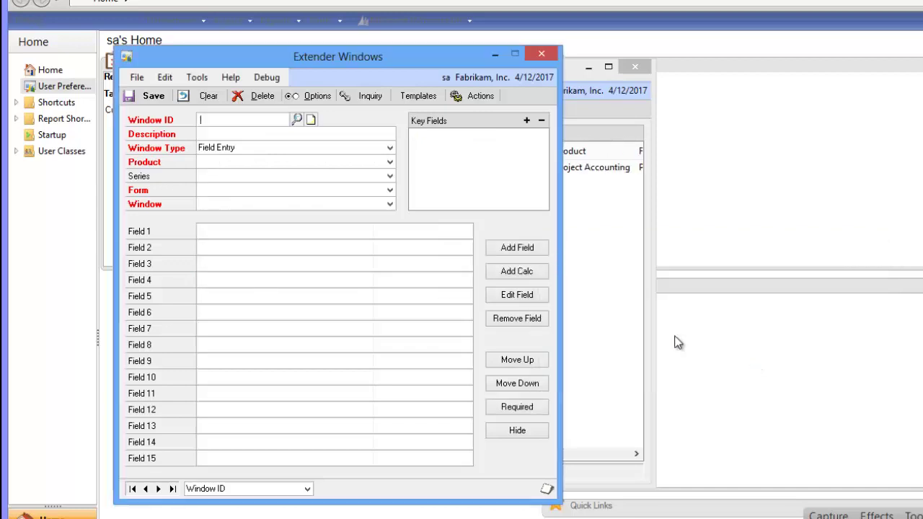
left_click_drag(397, 55, 402, 129)
left_click(330, 20)
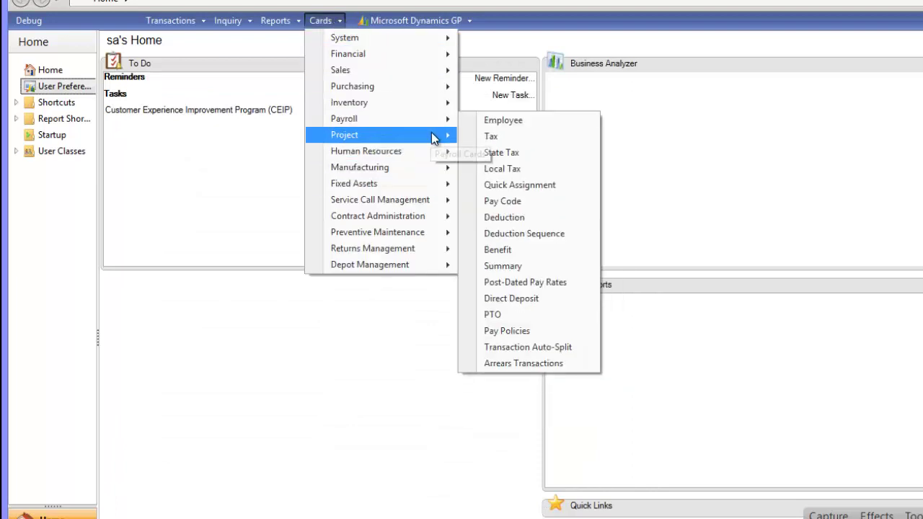
mouse_move(456, 144)
left_click(512, 152)
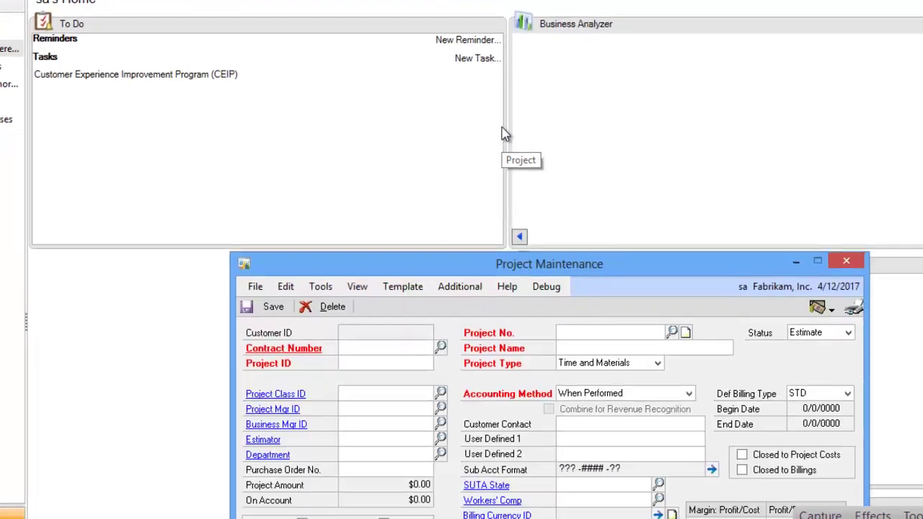
Load project PARKNETSYS (Park Resort Network System) through the Project No. lookup.
left_click(560, 328)
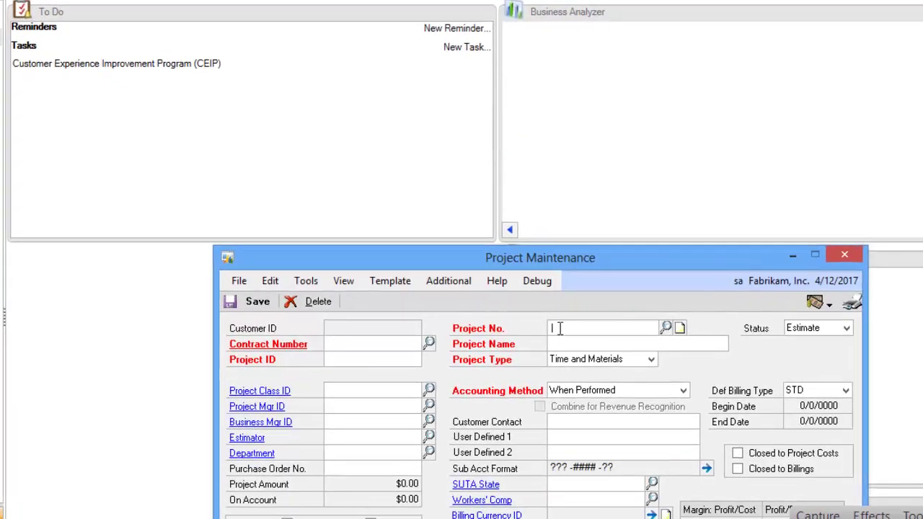
left_click(666, 327)
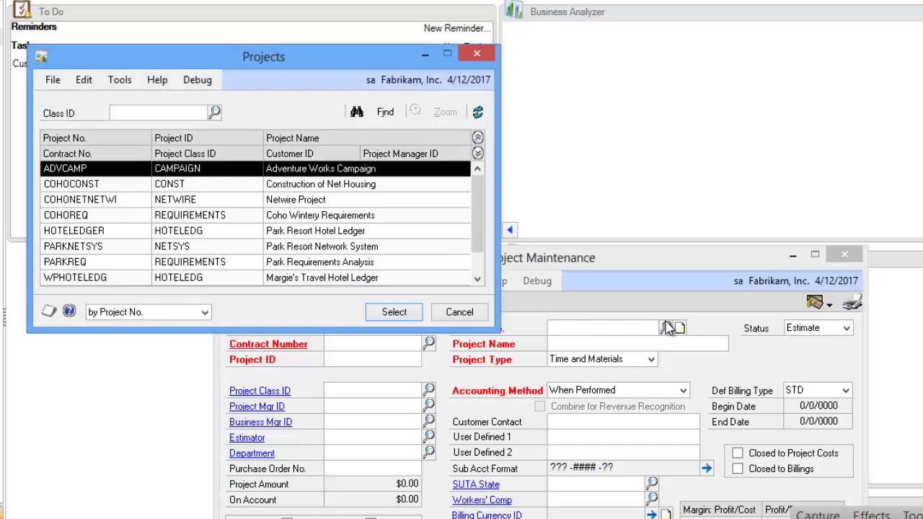
double_click(201, 245)
left_click(469, 204)
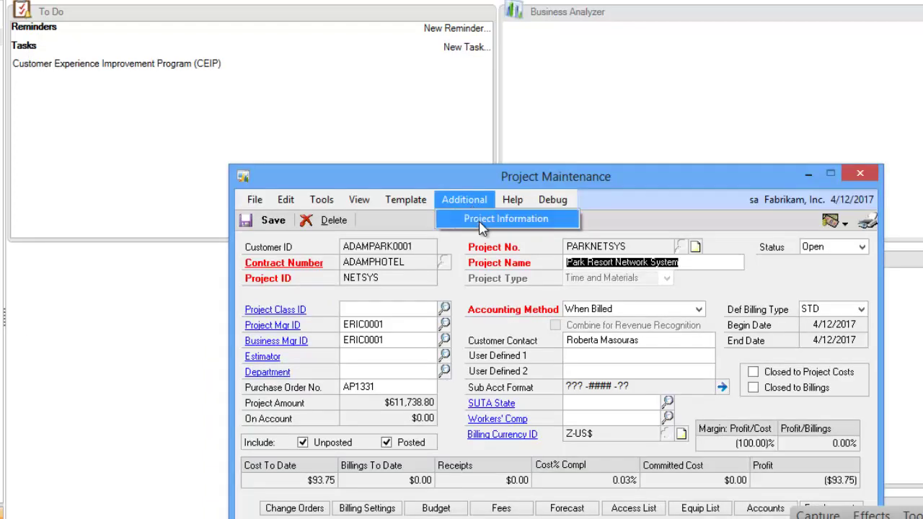
Open Project Information for PARKNETSYS, choose type Extender and enter 3 estimated hours.
left_click(482, 220)
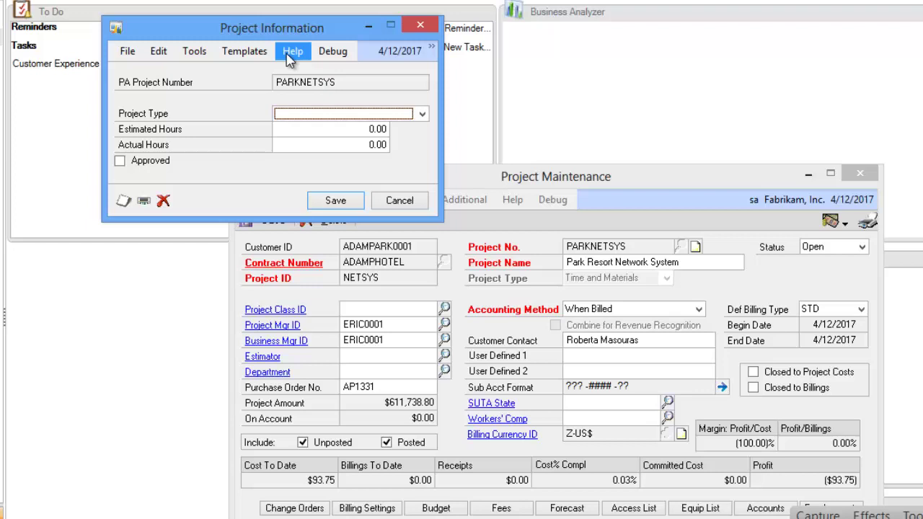
left_click(338, 115)
left_click(331, 129)
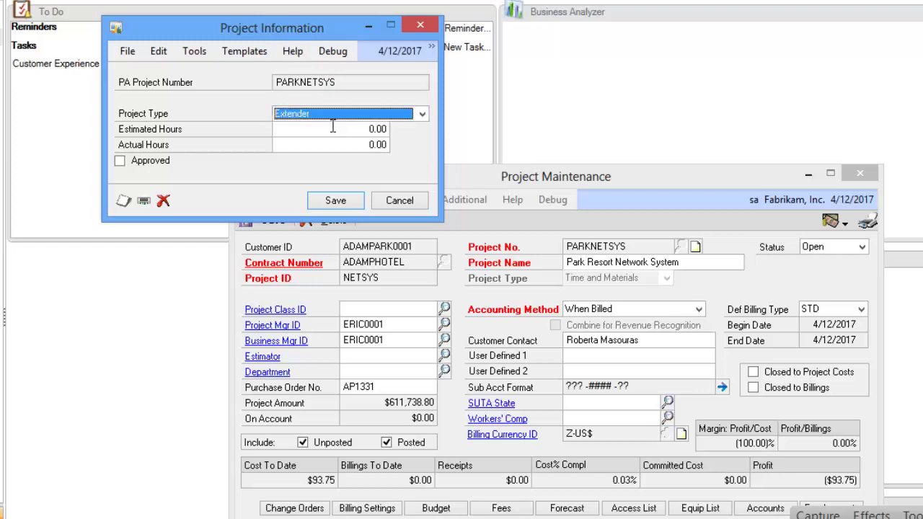
left_click(354, 128)
type("3")
key("Tab")
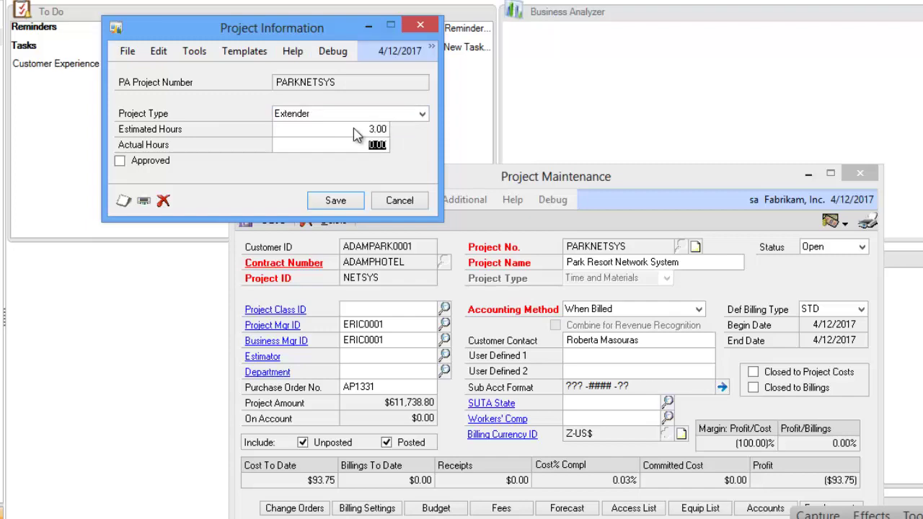
Enter 4 actual hours, save, then view Project Information for the previous Hotel Ledger project.
type("4")
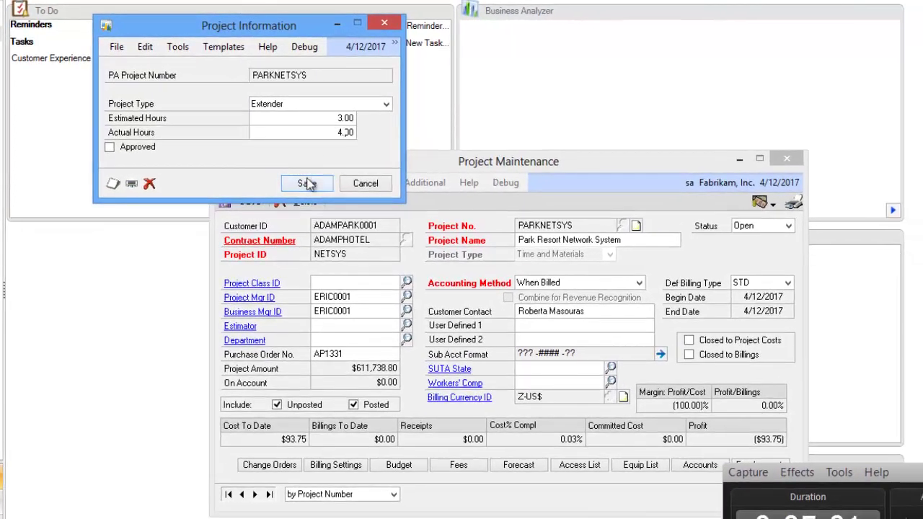
left_click(306, 184)
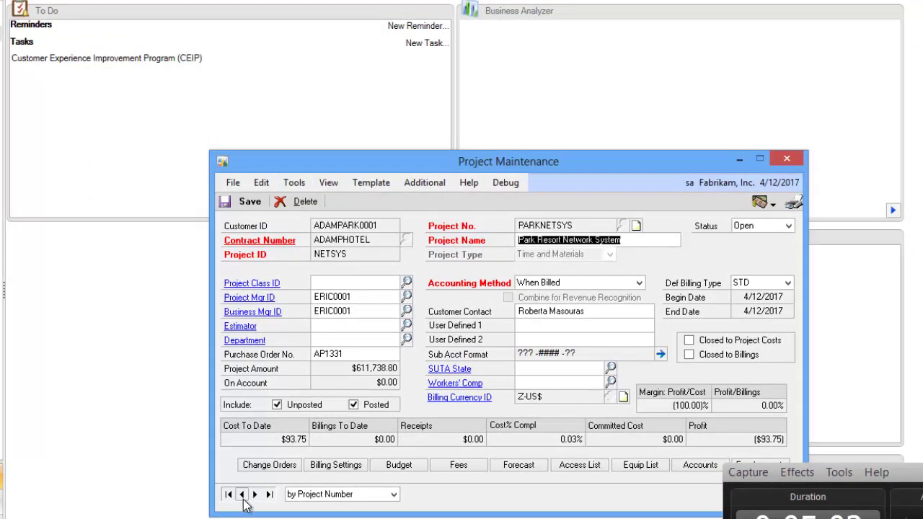
left_click(243, 495)
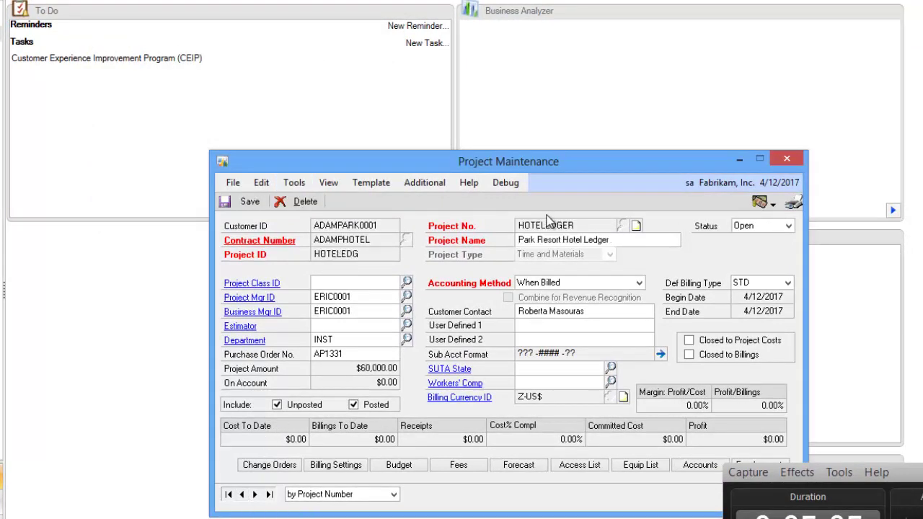
left_click(425, 183)
left_click(461, 200)
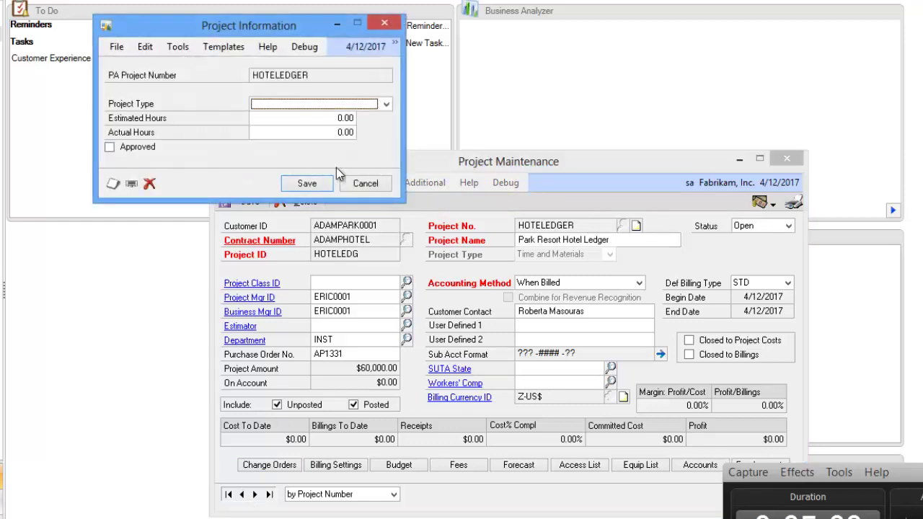
Return to PARKNETSYS and reopen Project Information to confirm the saved values.
left_click(392, 25)
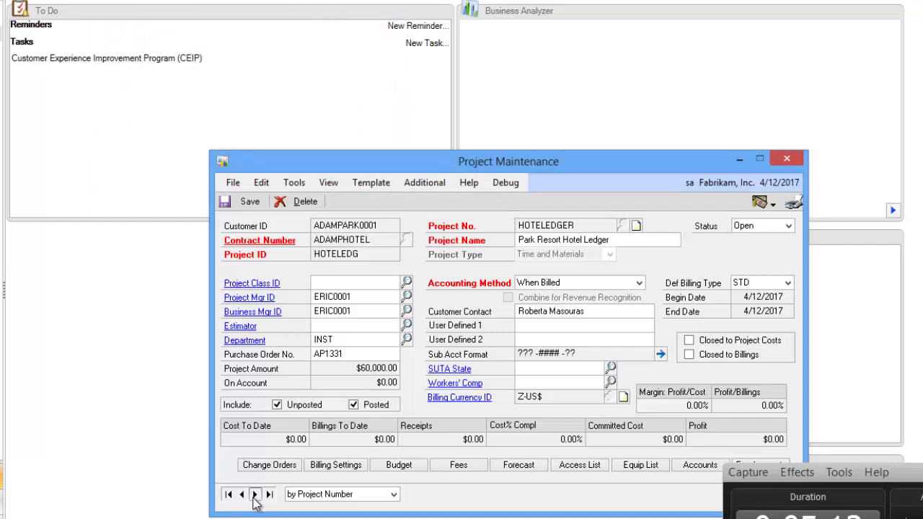
left_click(254, 494)
left_click(423, 184)
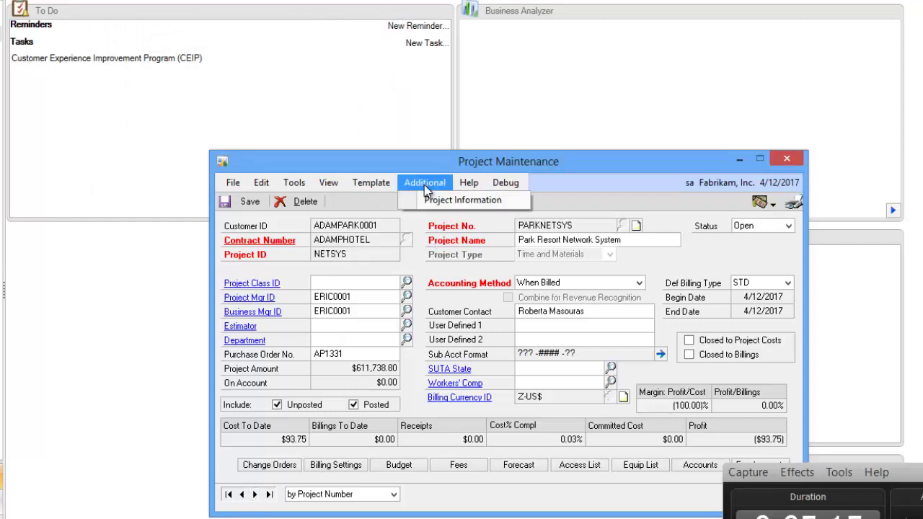
left_click(431, 198)
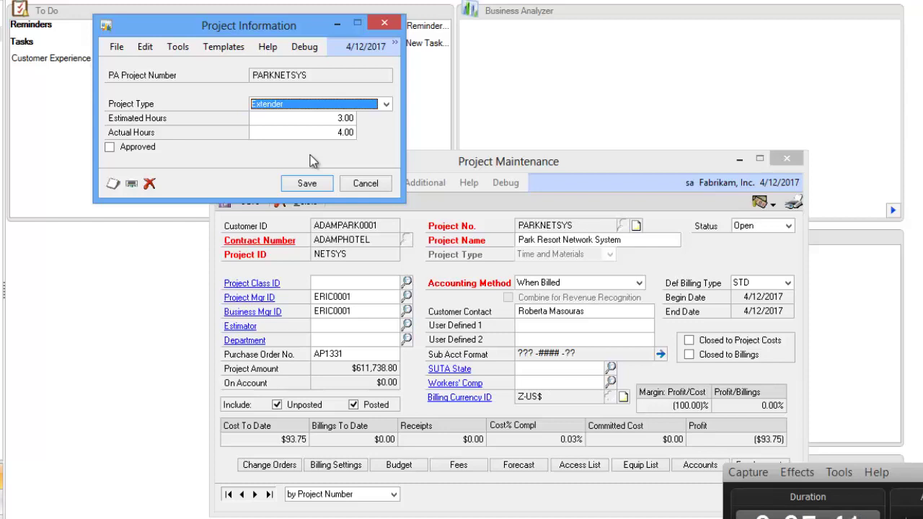
Close Project Information and Project Maintenance, then reopen PROJECTINFO from Extender's Windows list.
left_click(365, 185)
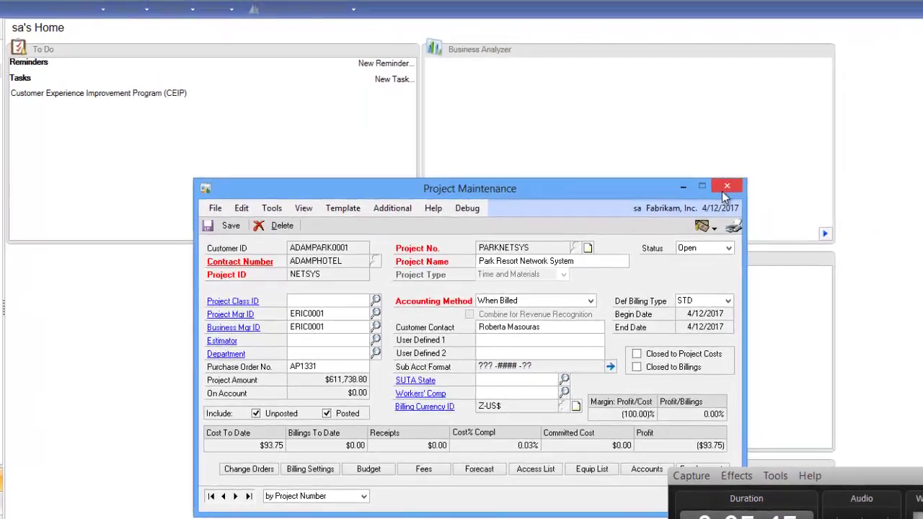
left_click(727, 188)
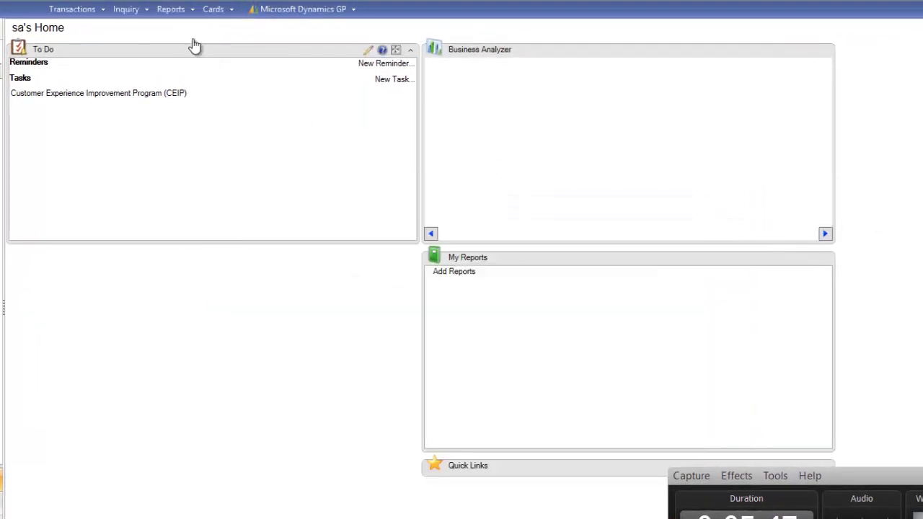
left_click(286, 10)
mouse_move(332, 82)
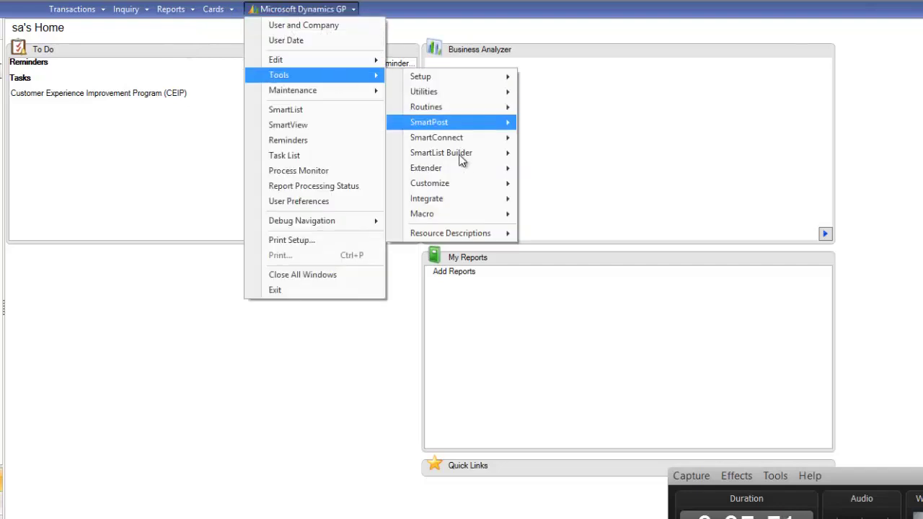
mouse_move(482, 173)
left_click(559, 174)
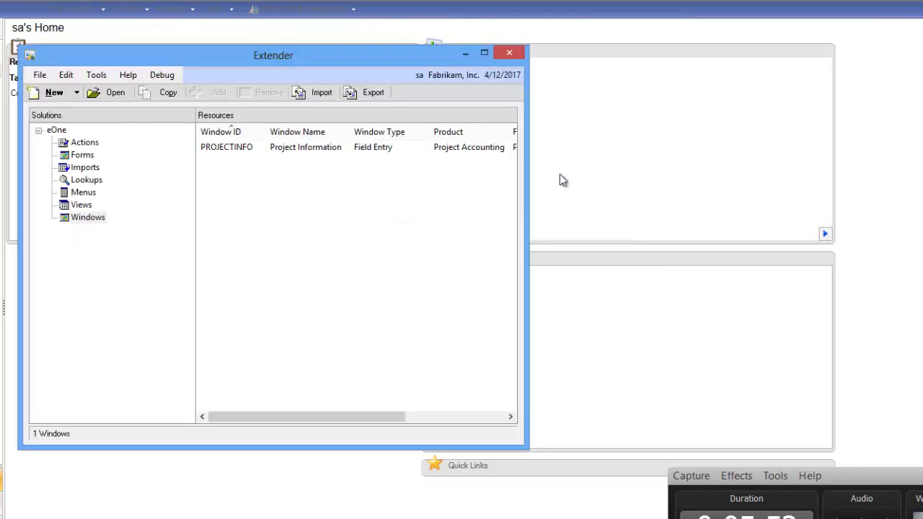
double_click(245, 149)
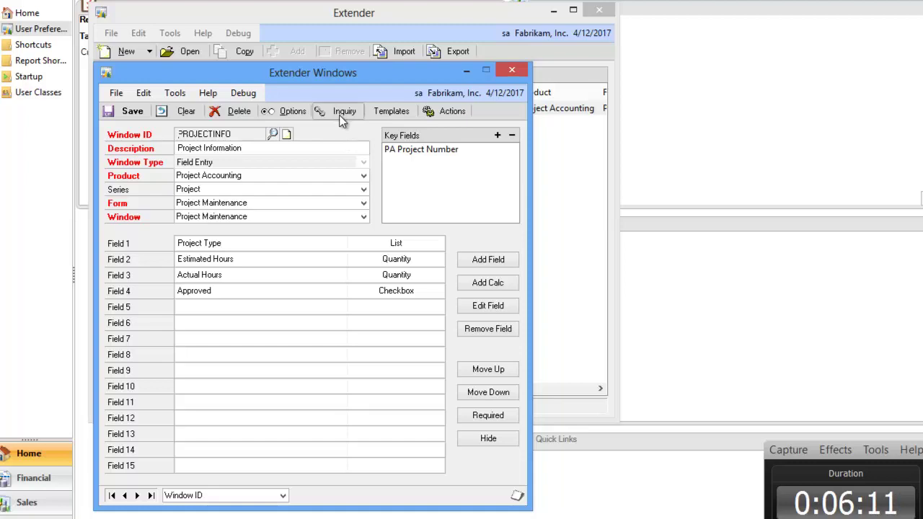
Add a linked inquiry named 'Project Info Inquiry' with product Project Accounting and series Project.
left_click(341, 116)
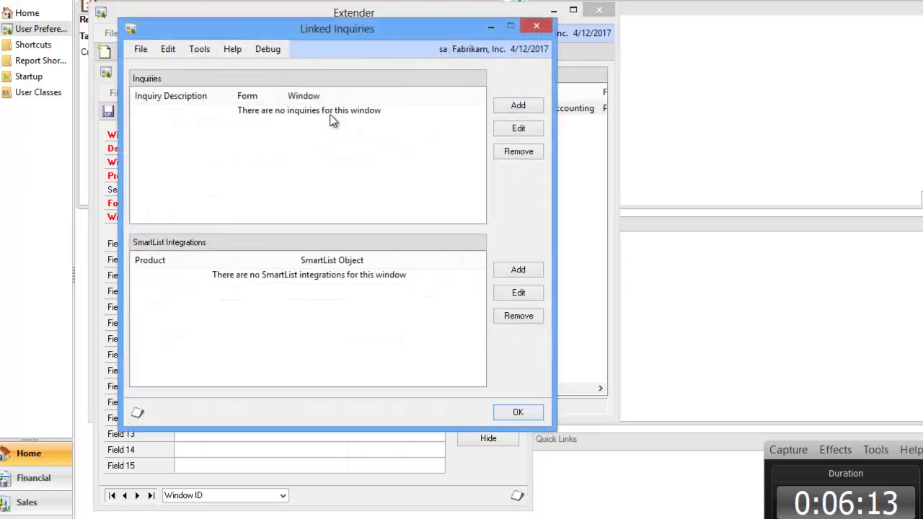
left_click(518, 105)
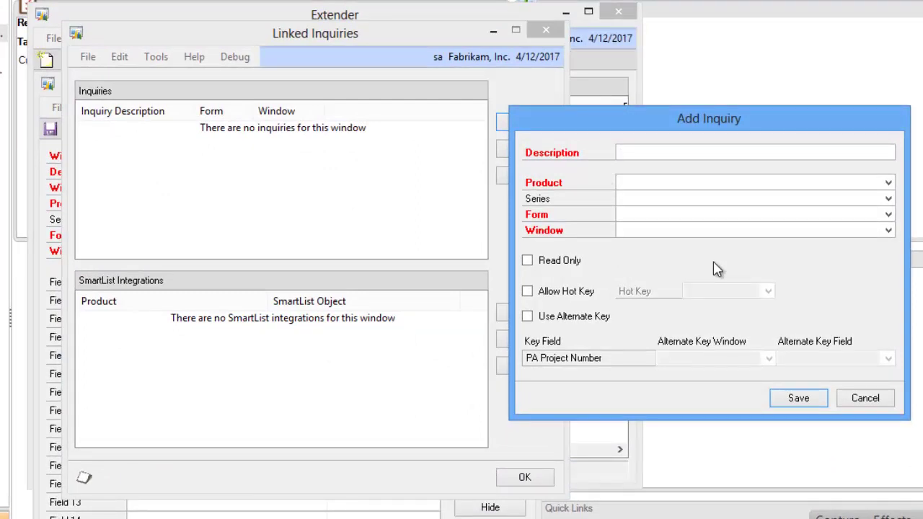
type("Project Info Inquiry")
key("Tab")
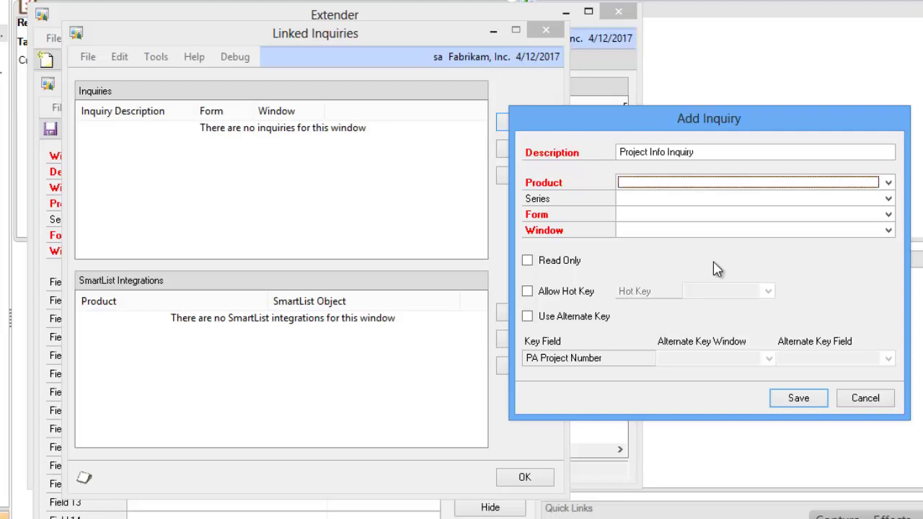
type("p")
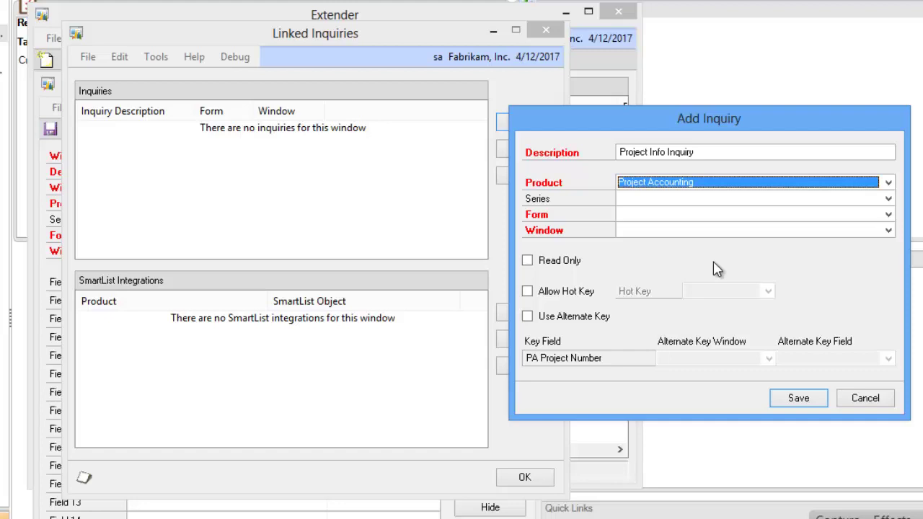
left_click(682, 199)
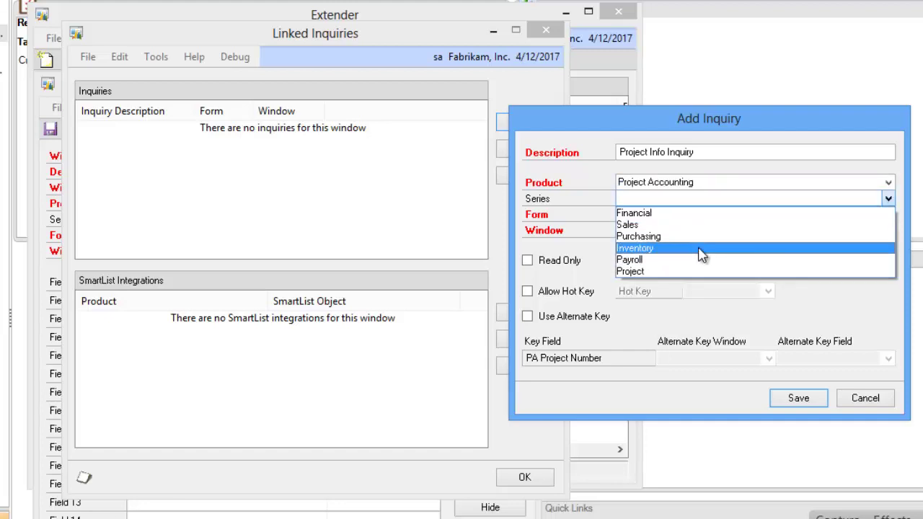
left_click(701, 270)
Point the inquiry at the Project Inquiry form, make it read only, and save the link.
left_click(707, 218)
left_click_drag(889, 248, 902, 356)
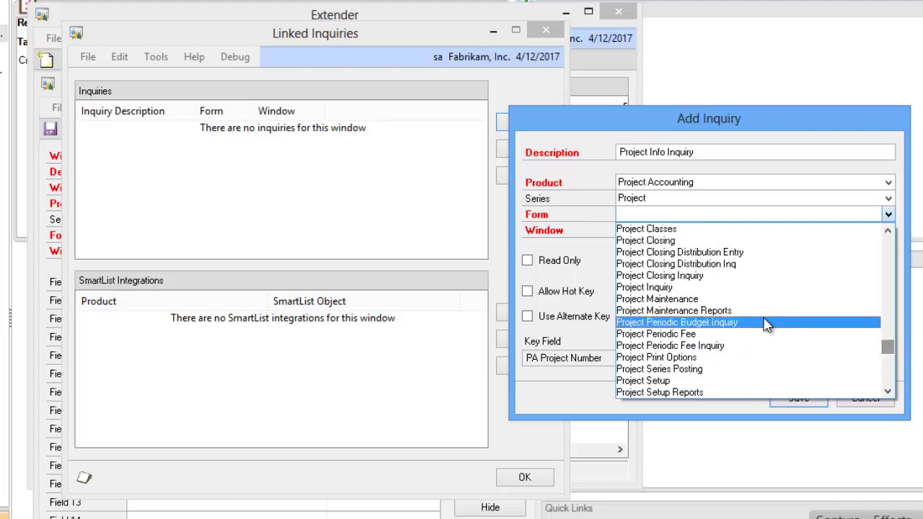
left_click(682, 287)
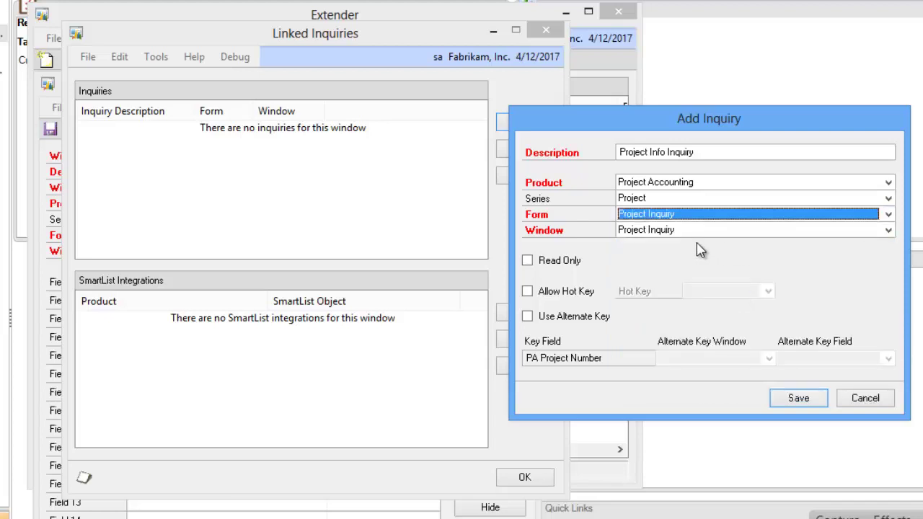
left_click(561, 263)
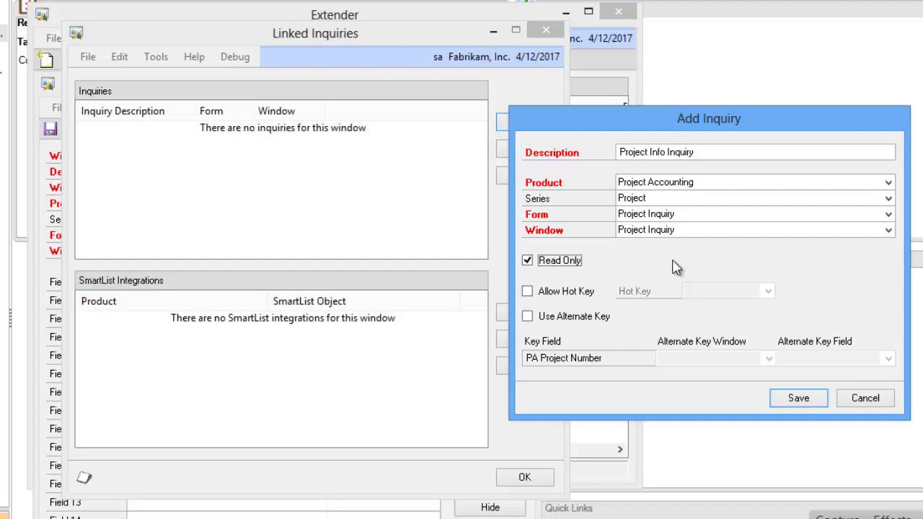
left_click(798, 398)
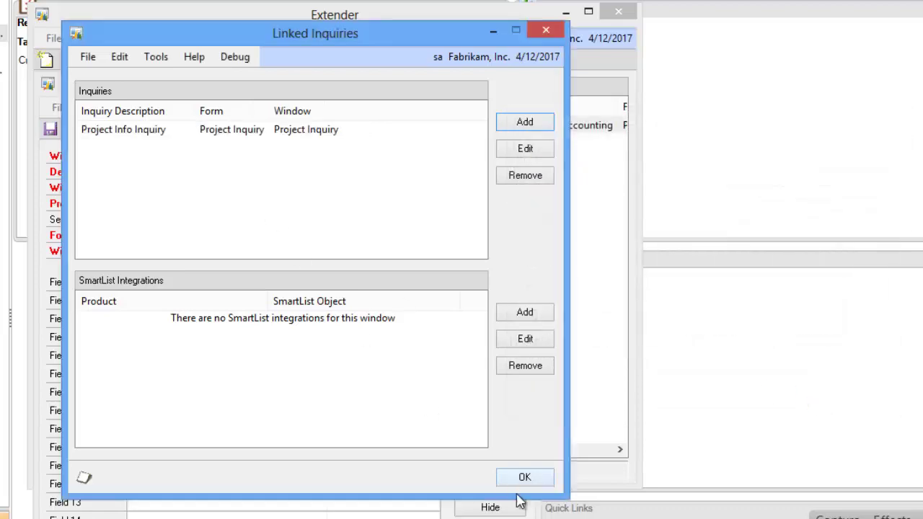
Save the PROJECTINFO window definition without creating an Extender view.
left_click(537, 481)
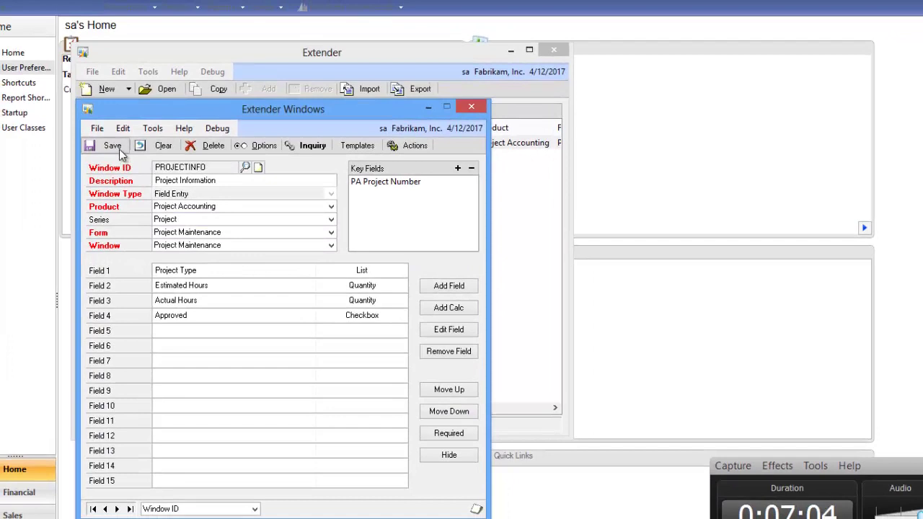
left_click(107, 142)
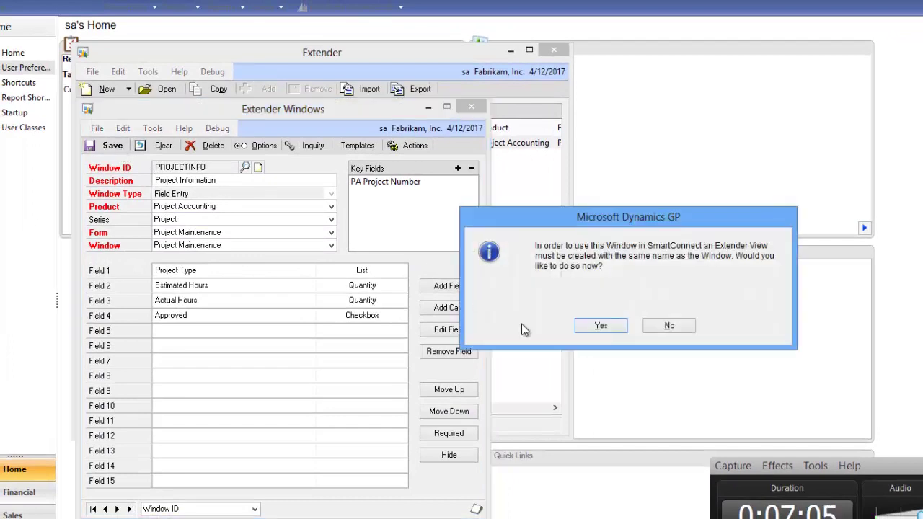
left_click(667, 325)
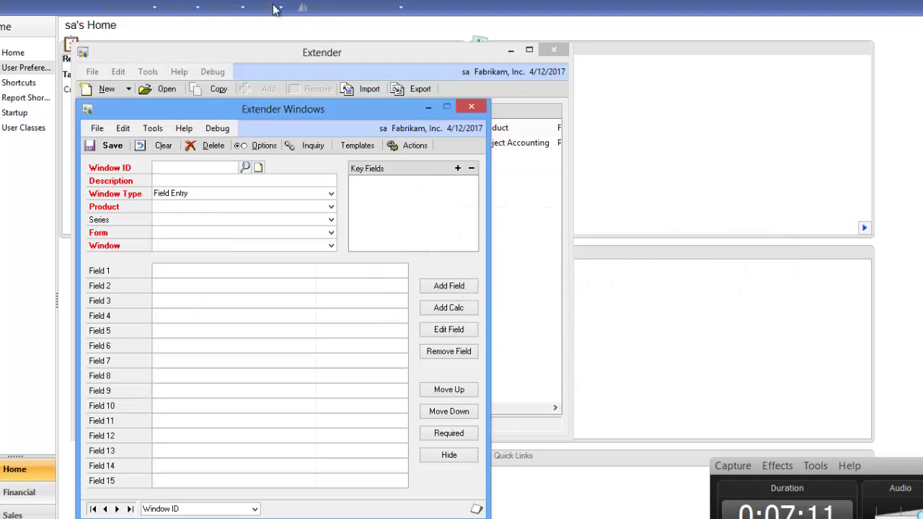
Load project PARKNETSYS in the Project Inquiry window.
left_click(292, 26)
left_click(185, 9)
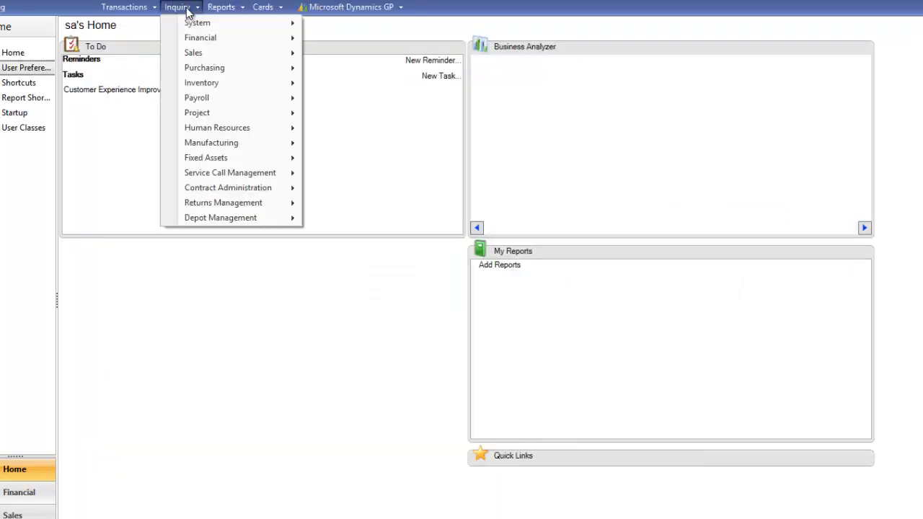
mouse_move(244, 119)
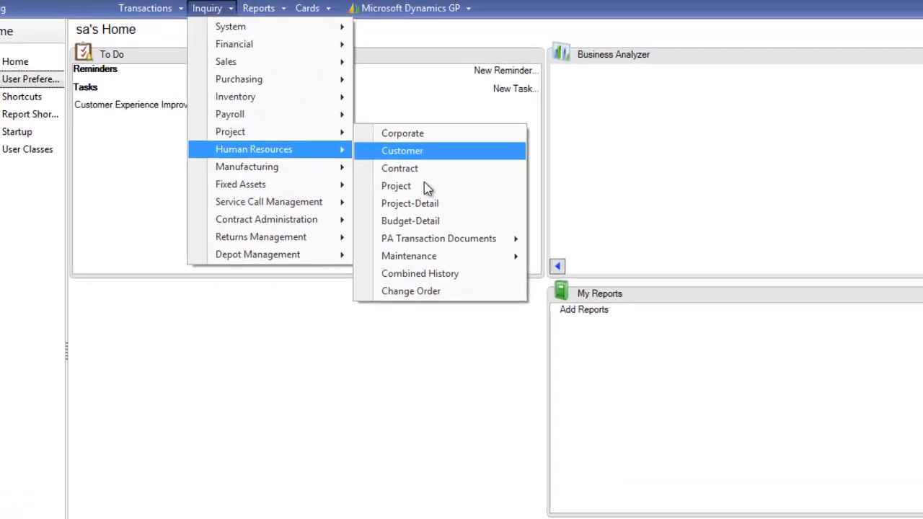
left_click(378, 167)
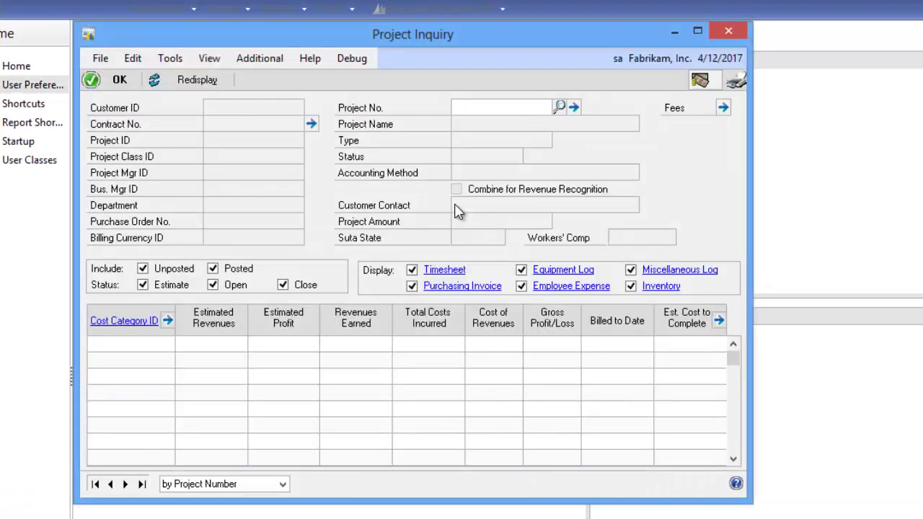
left_click(559, 108)
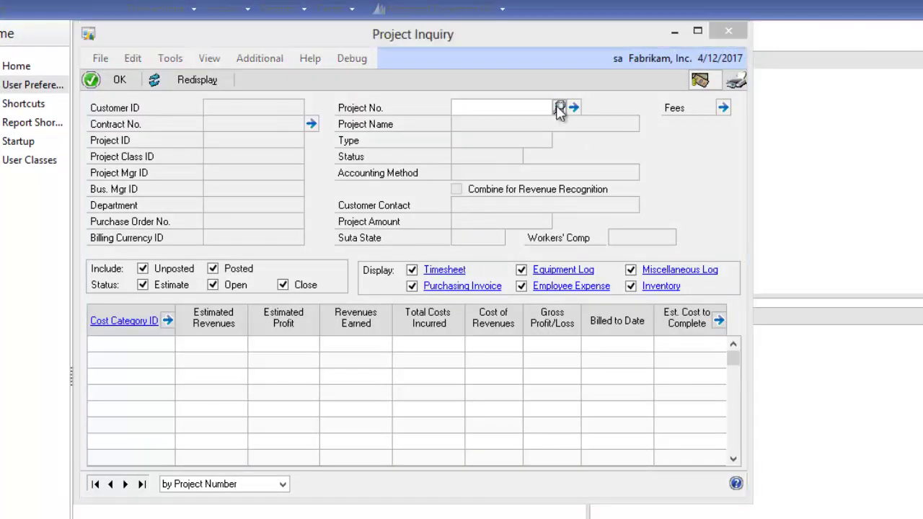
double_click(248, 306)
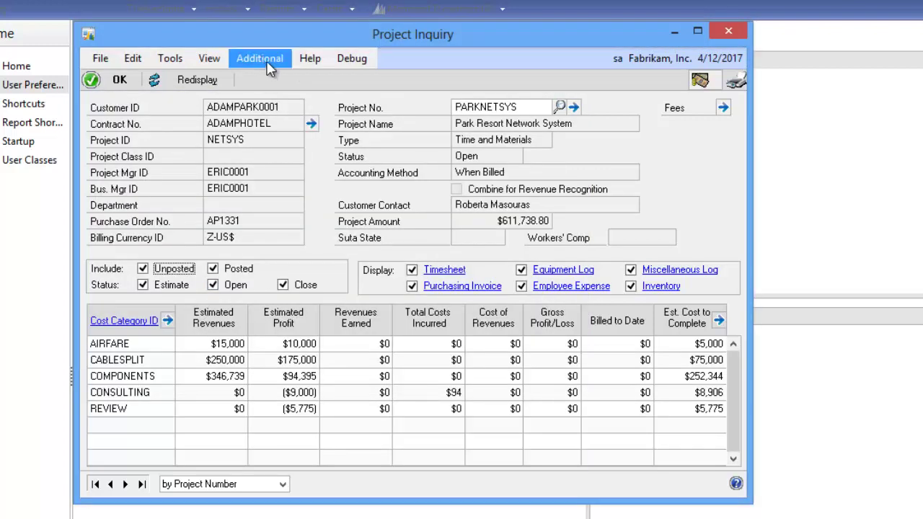
View PARKNETSYS's Project Info Inquiry, then close it and Project Inquiry to return home.
left_click(268, 63)
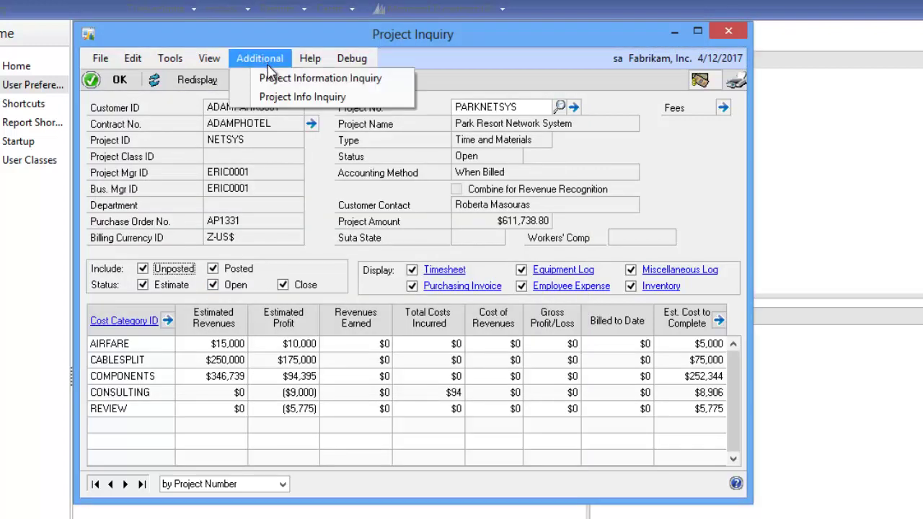
left_click(292, 98)
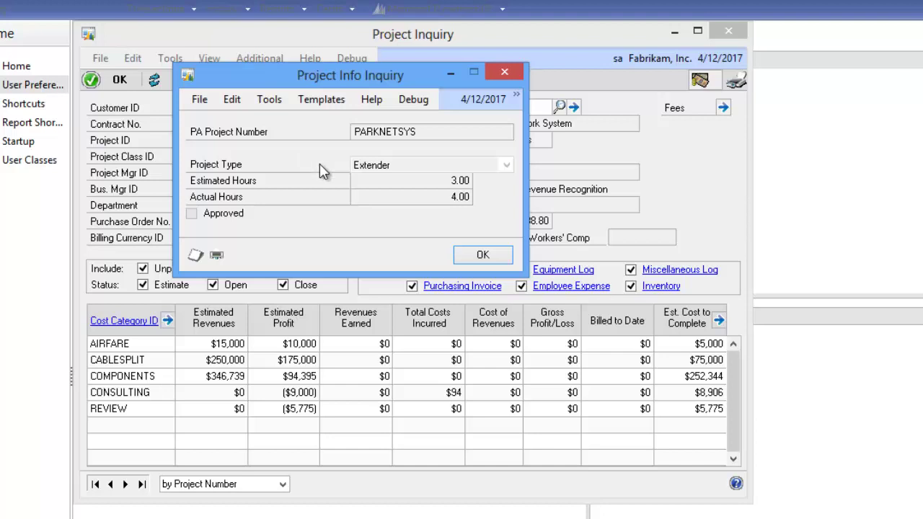
left_click(483, 255)
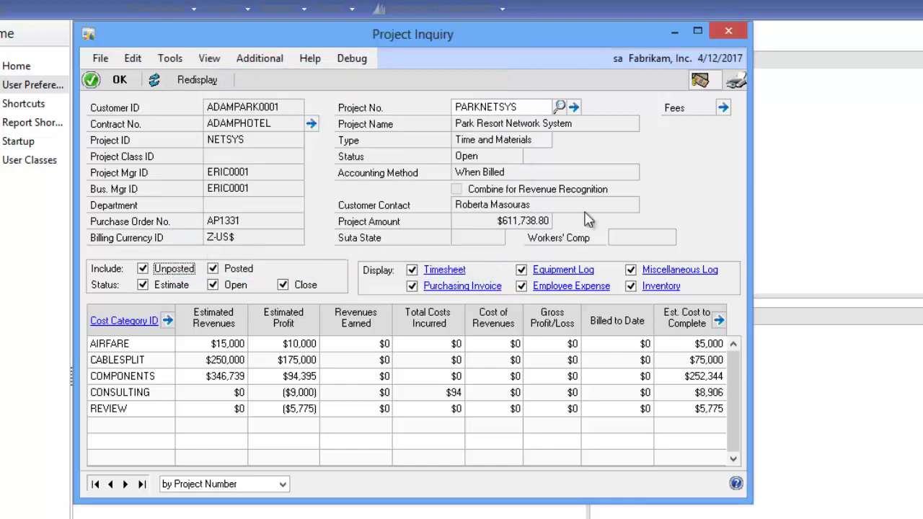
left_click(730, 32)
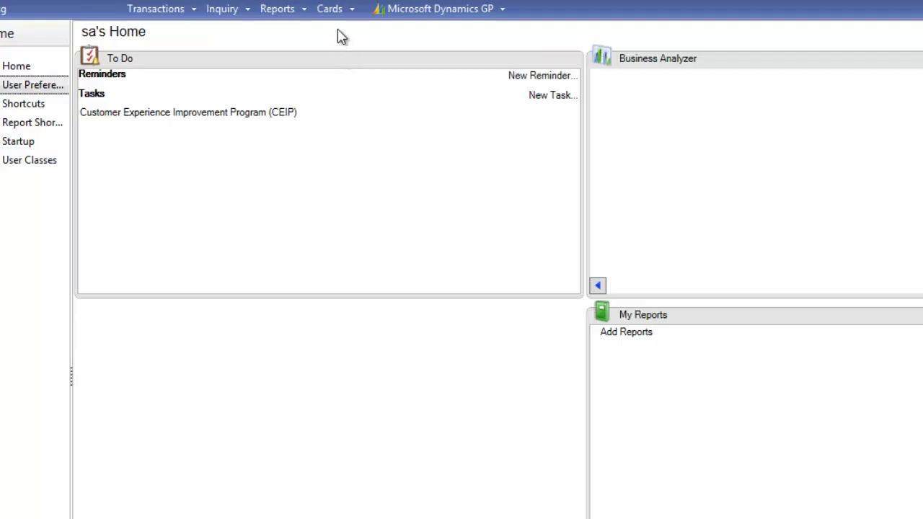
Open eOne Extender from Tools > Extender and display its Views list.
left_click(402, 11)
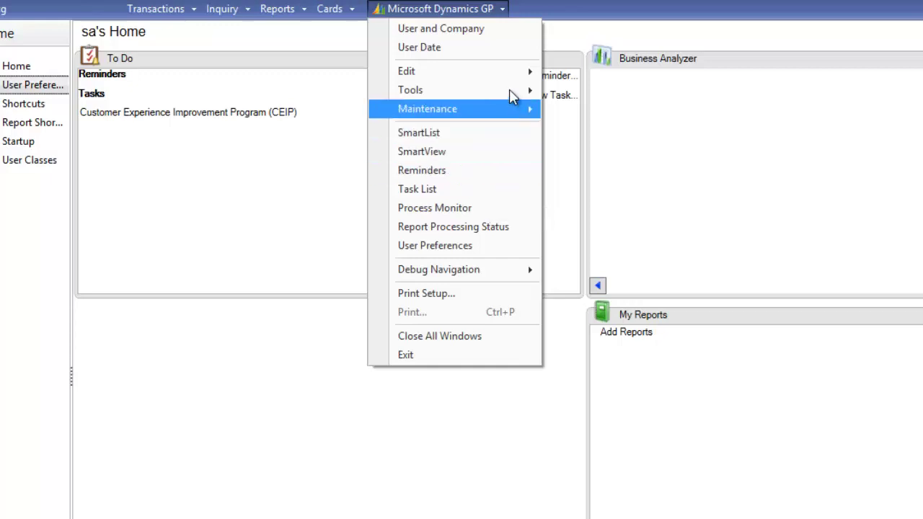
mouse_move(511, 96)
mouse_move(693, 208)
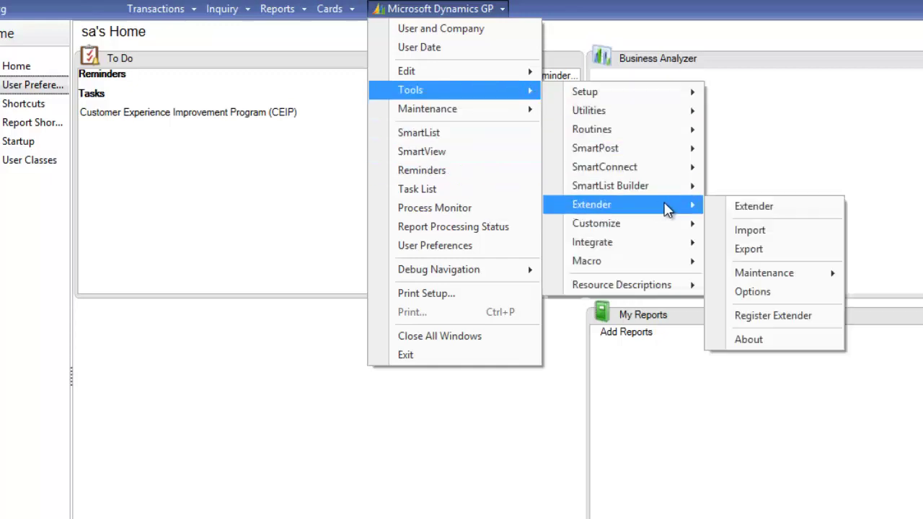
left_click(745, 208)
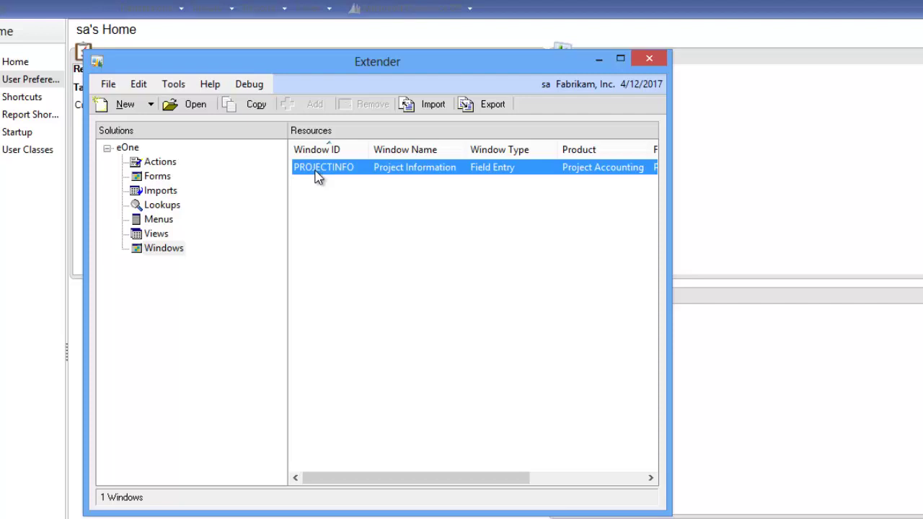
left_click(155, 236)
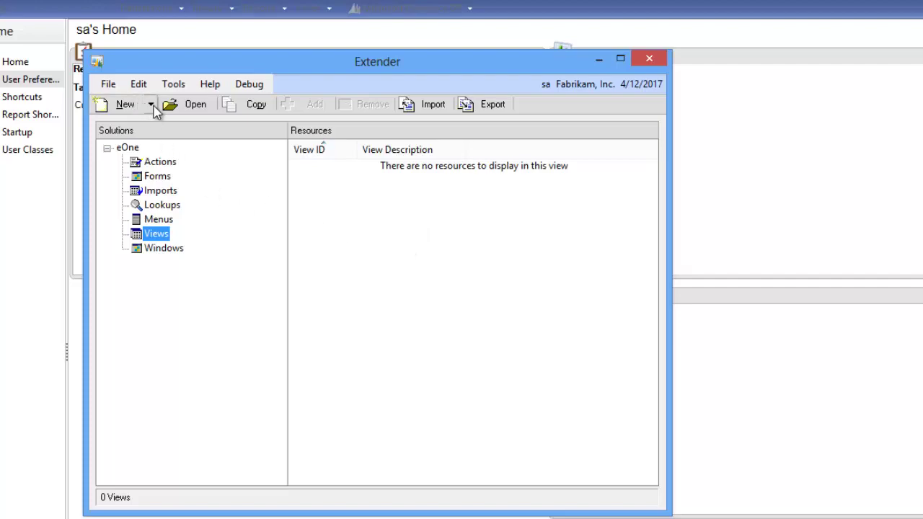
Create a new view PROJECTINFO described as 'Project information import'.
left_click(131, 105)
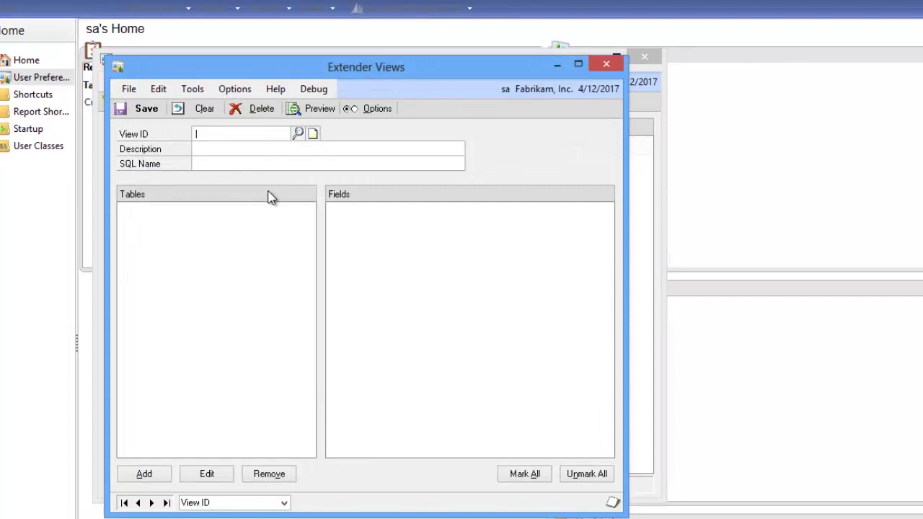
type("PROJECTINFO")
key("Tab")
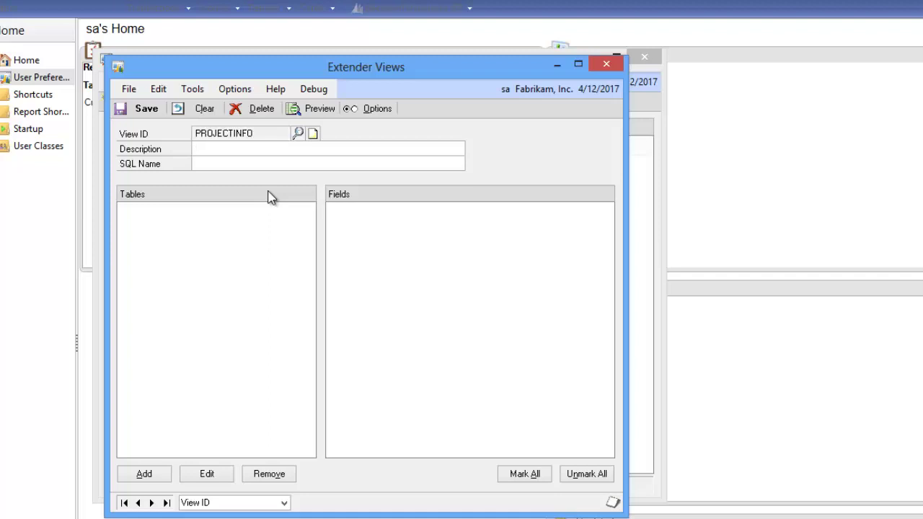
type("Project information import")
key("Tab")
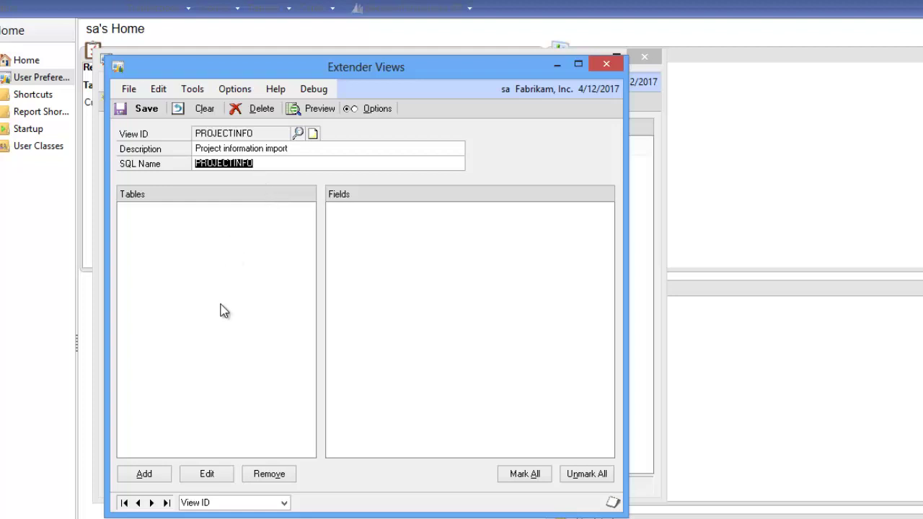
Base the view on the Project Information Extender window with all five fields, then save it.
left_click(145, 474)
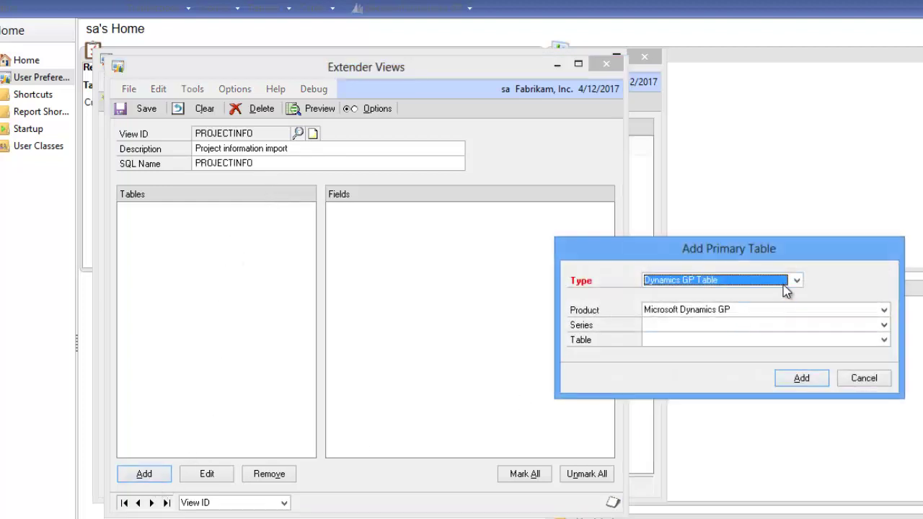
left_click(793, 282)
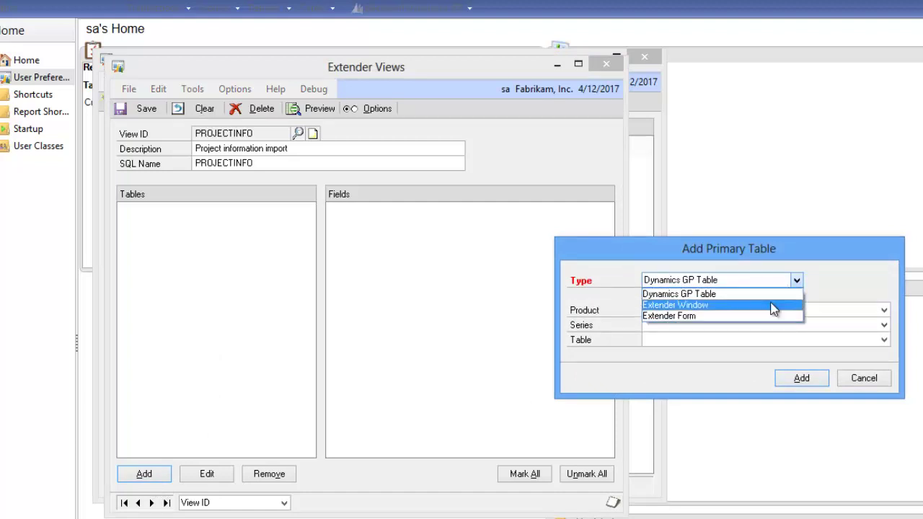
left_click(766, 305)
left_click(767, 311)
left_click(763, 324)
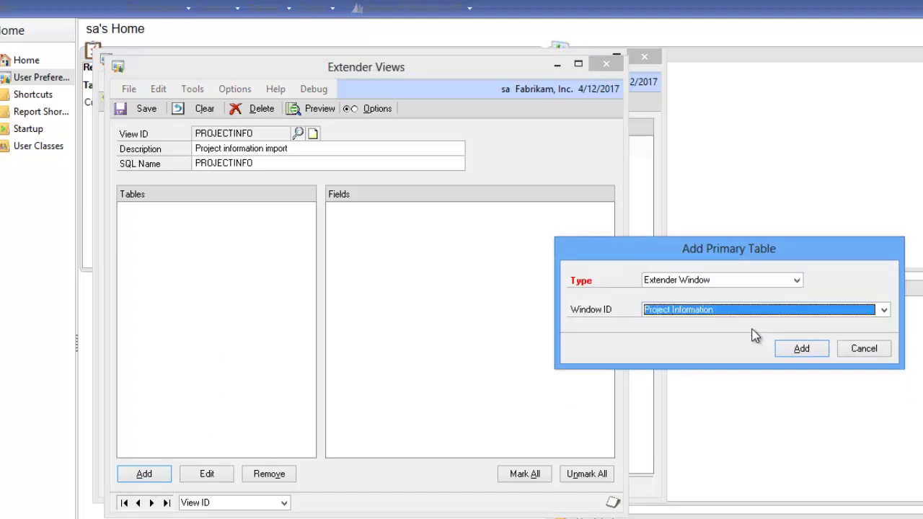
left_click(809, 353)
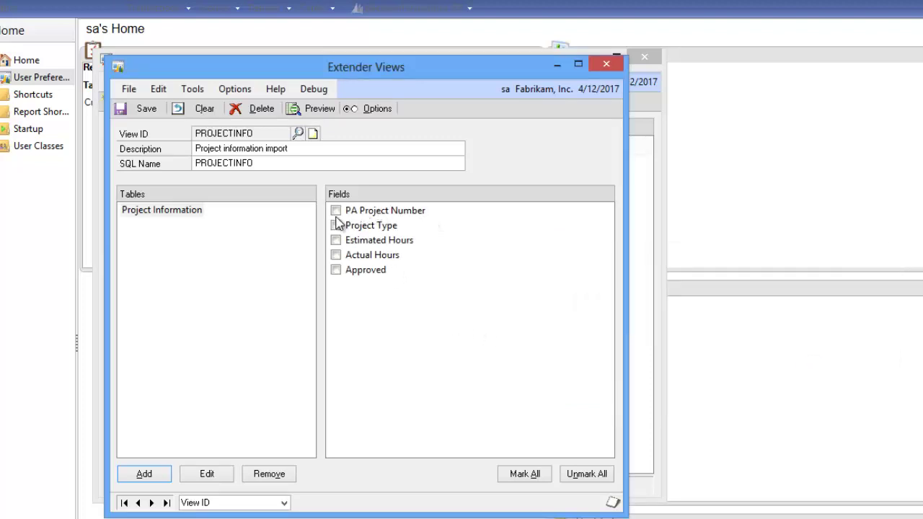
left_click(530, 477)
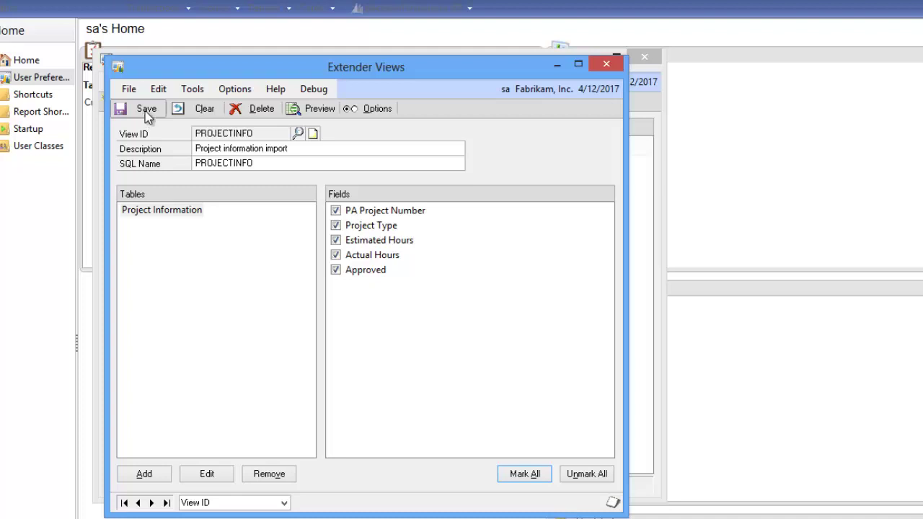
left_click(146, 111)
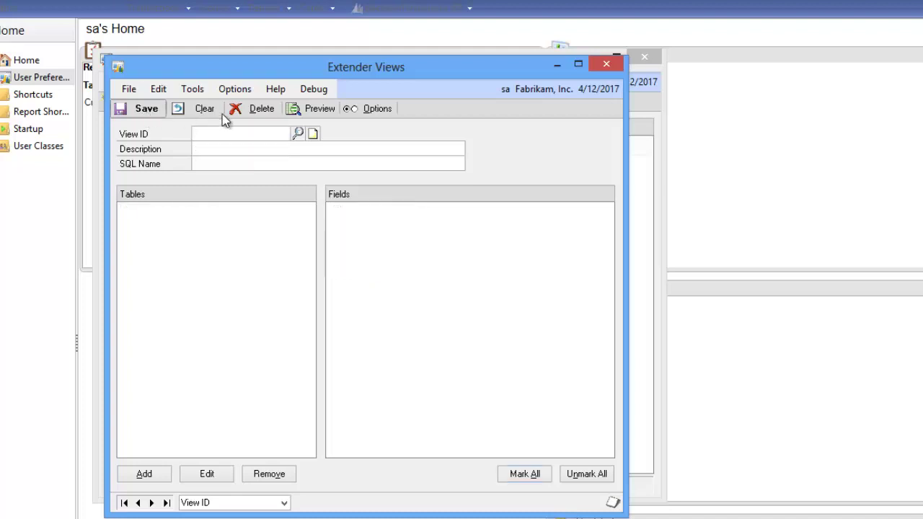
left_click(607, 65)
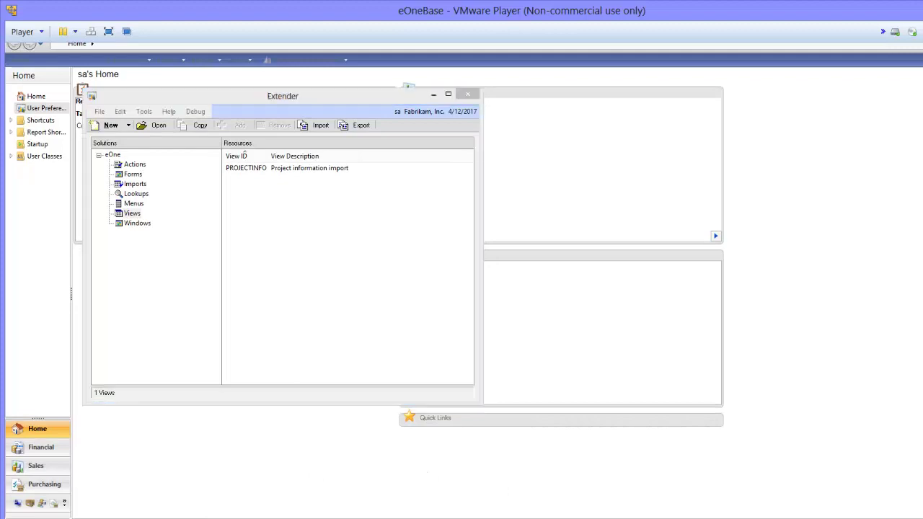
Load the PROJECTCREATE map and review its Create project and Extender Window Add Update mappings.
mouse_move(254, 510)
left_click(254, 486)
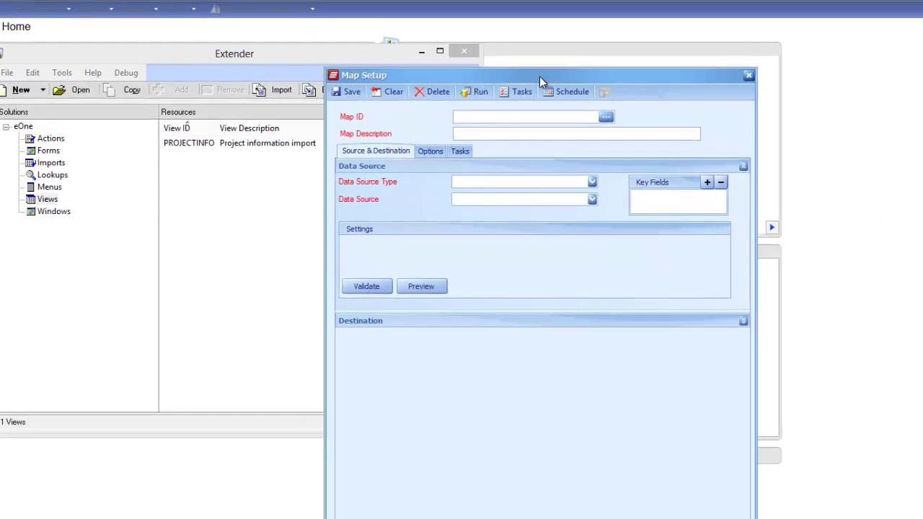
left_click_drag(535, 94, 492, 80)
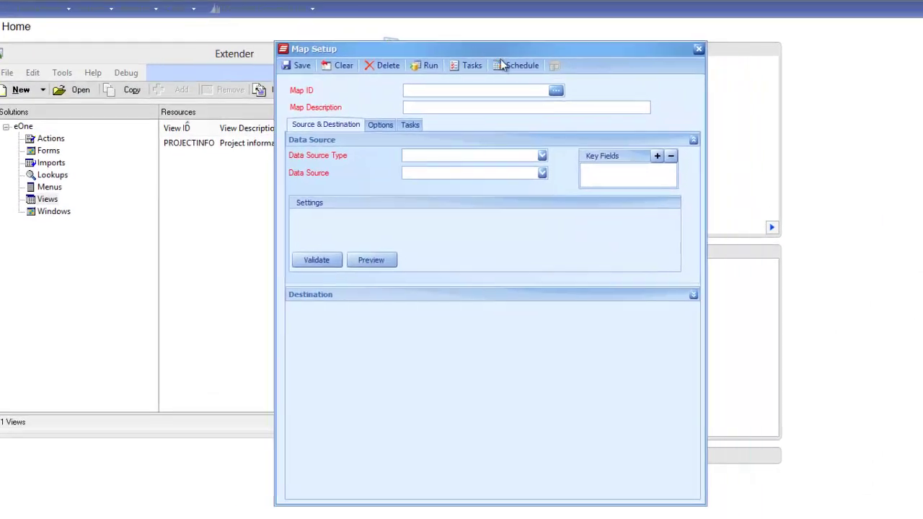
left_click(556, 91)
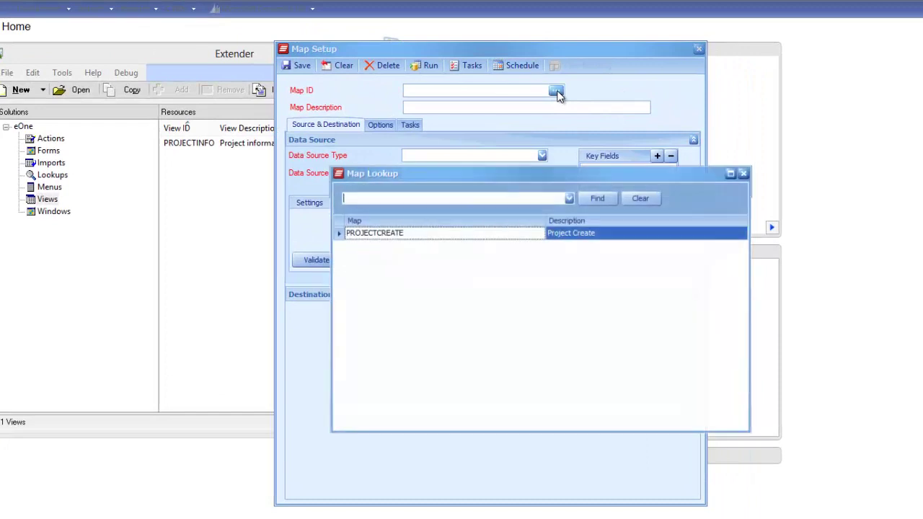
double_click(451, 236)
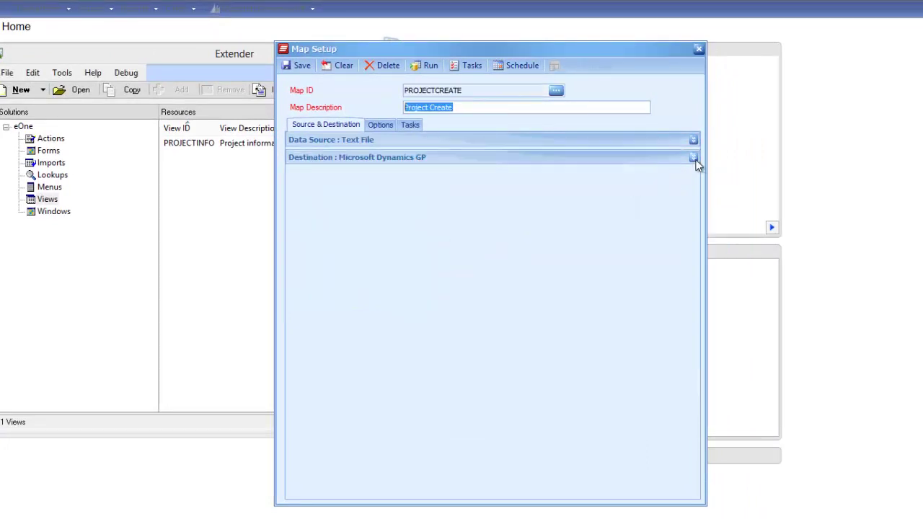
left_click(693, 157)
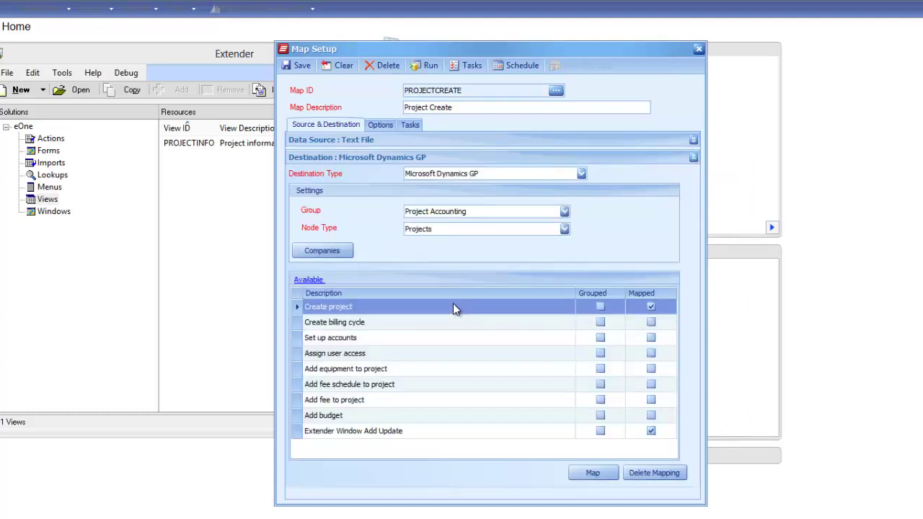
double_click(453, 306)
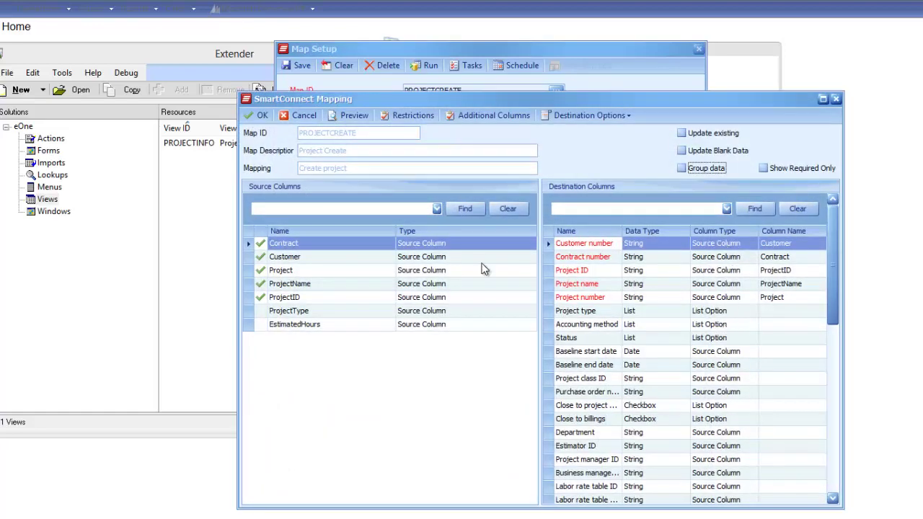
left_click(309, 117)
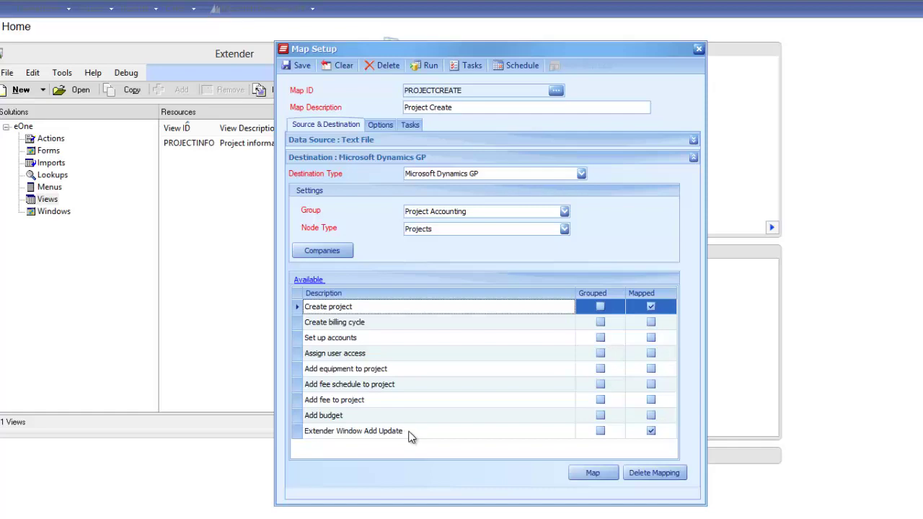
double_click(408, 434)
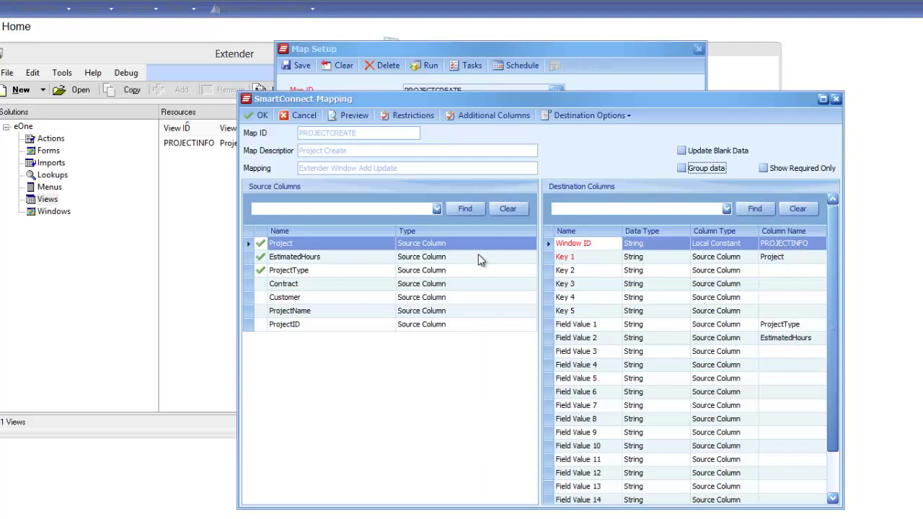
left_click(259, 116)
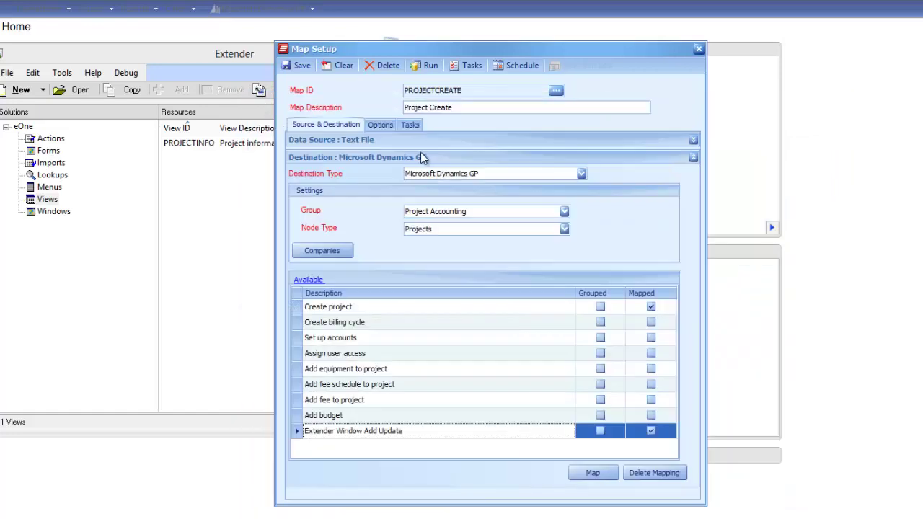
Run the PROJECTCREATE map and dismiss the report showing 1 record imported, 0 errors.
left_click(425, 65)
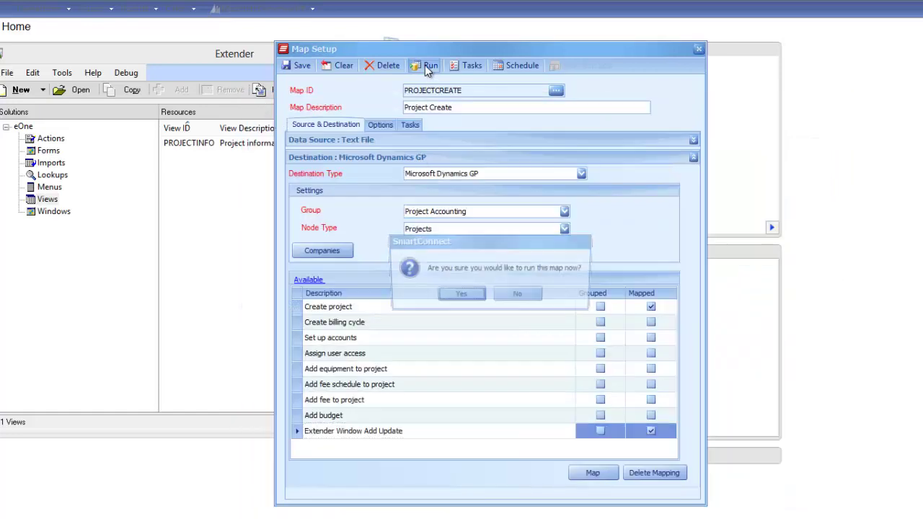
left_click(461, 296)
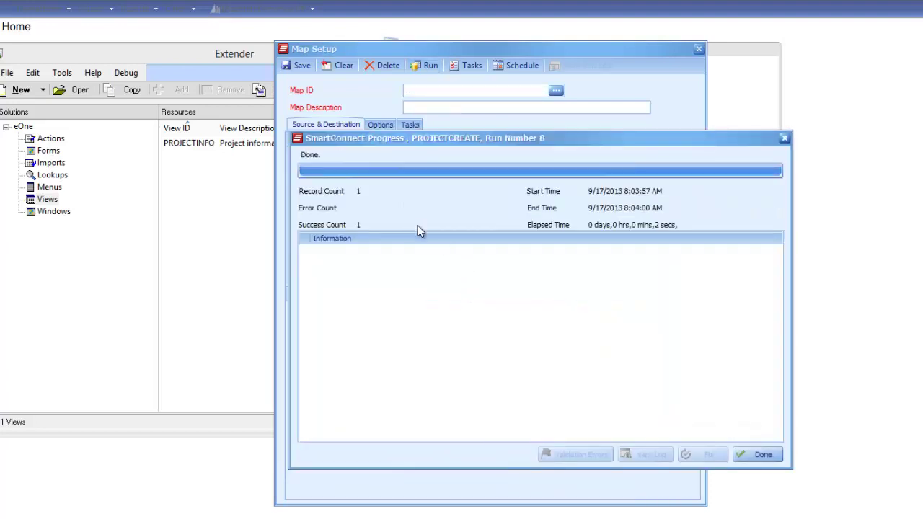
left_click(758, 455)
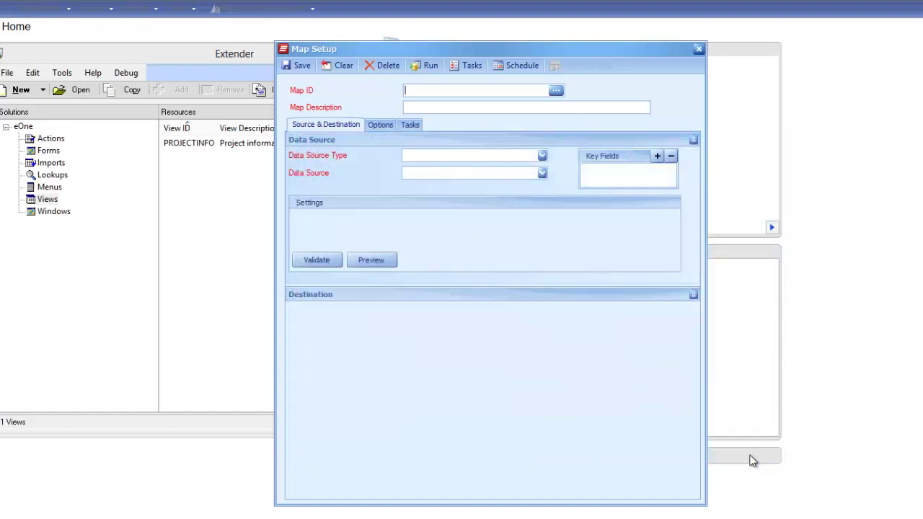
Close Extender and load project E1, My First Project, in Project Maintenance.
left_click(253, 418)
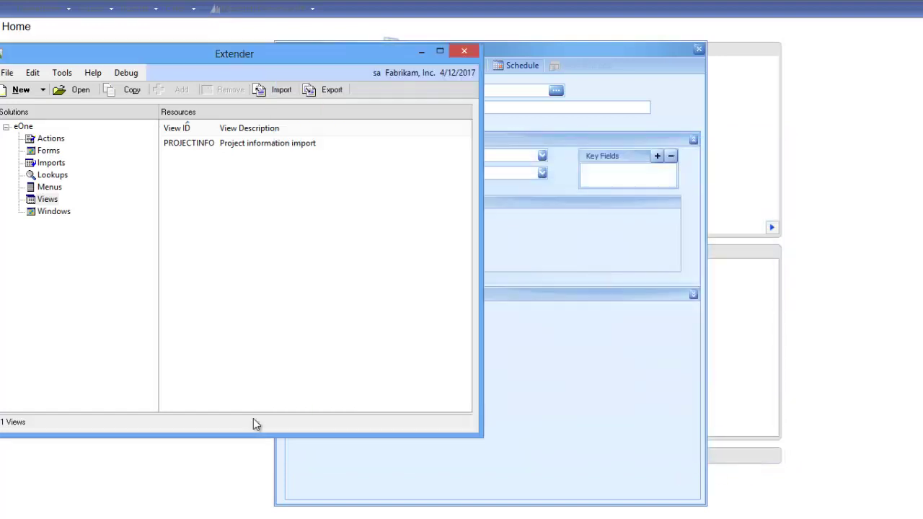
left_click(464, 57)
left_click(177, 9)
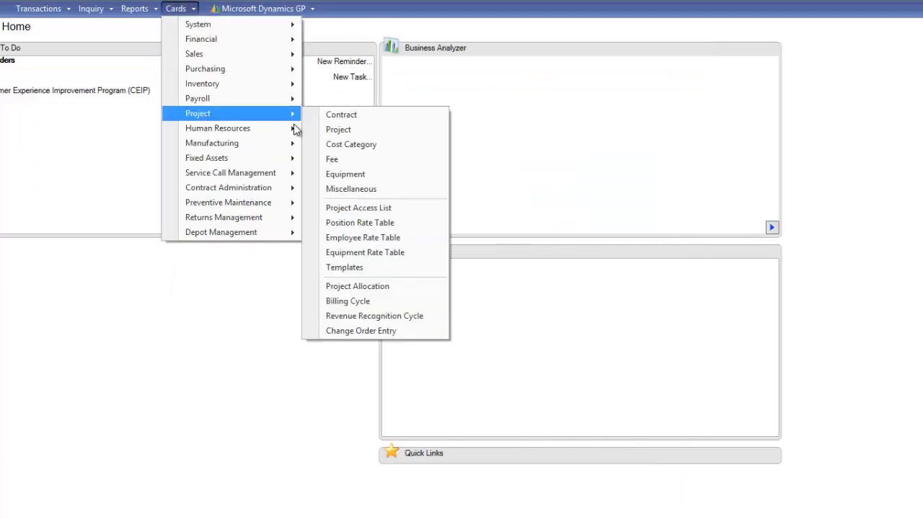
mouse_move(217, 128)
mouse_move(297, 113)
left_click(350, 132)
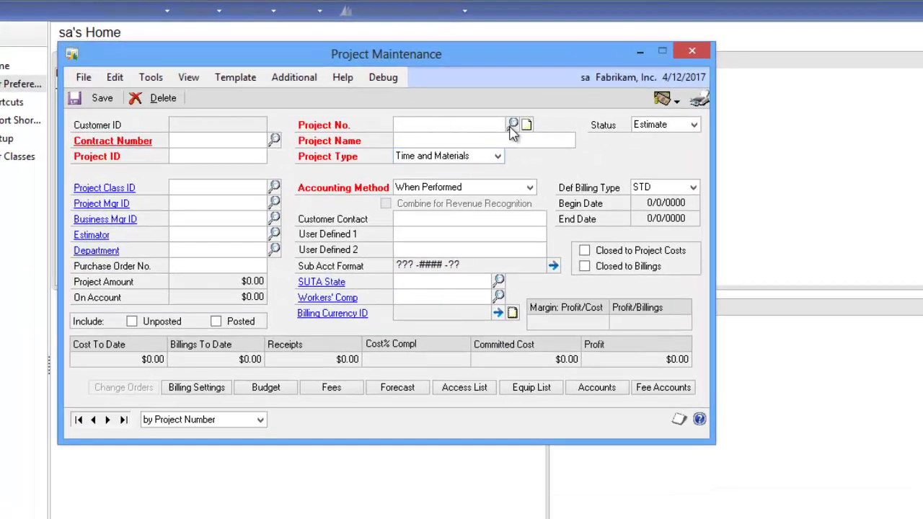
left_click(512, 125)
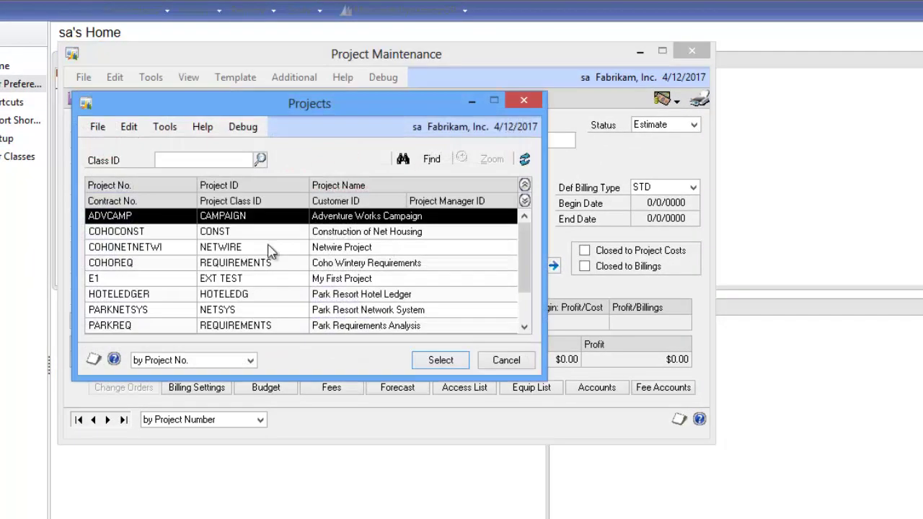
double_click(160, 281)
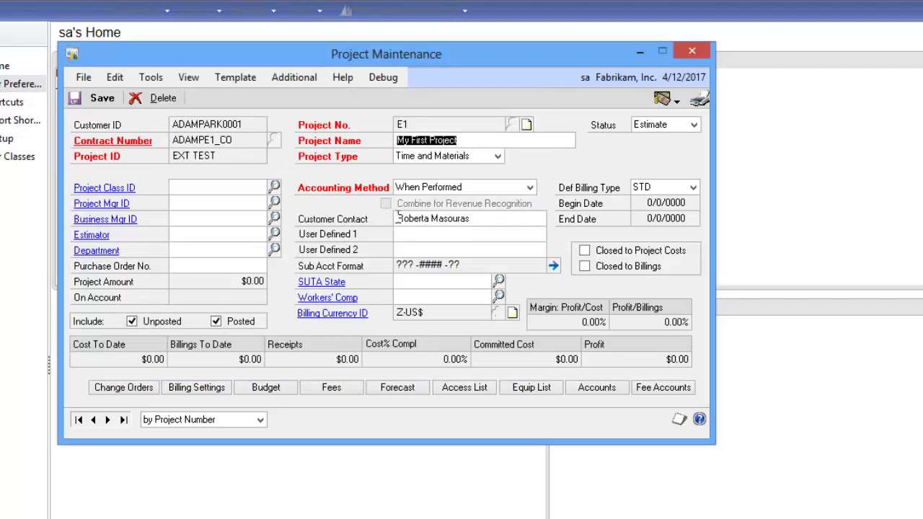
Check E1's Project Information (Project Type Extender, 10.00 hours), then save and close the project.
left_click(292, 78)
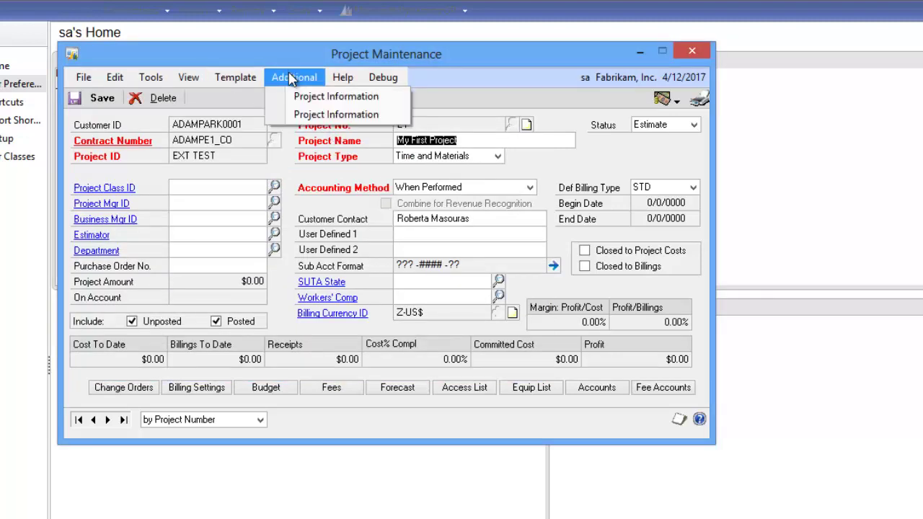
left_click(303, 115)
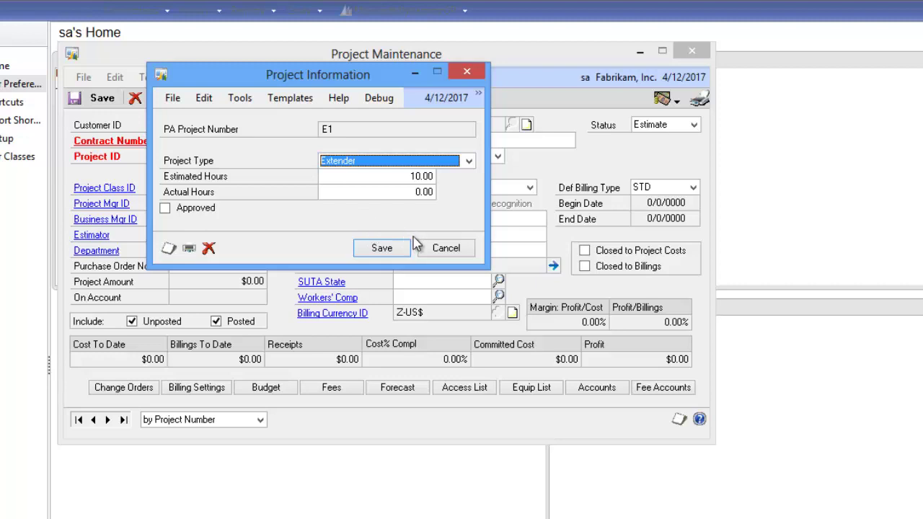
left_click(460, 258)
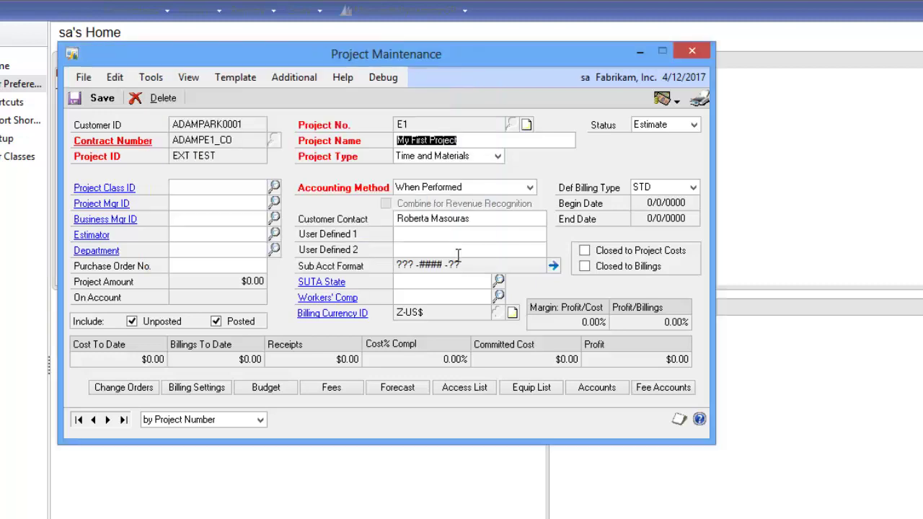
left_click(103, 98)
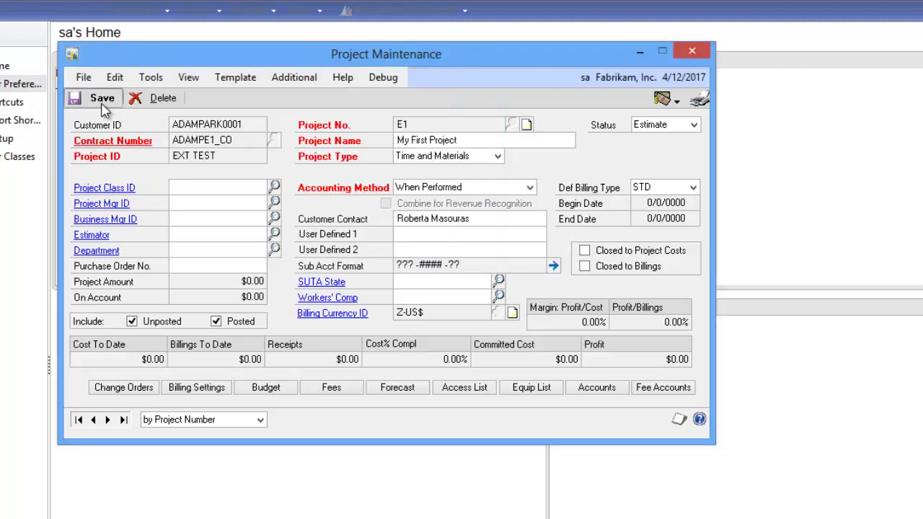
left_click(692, 52)
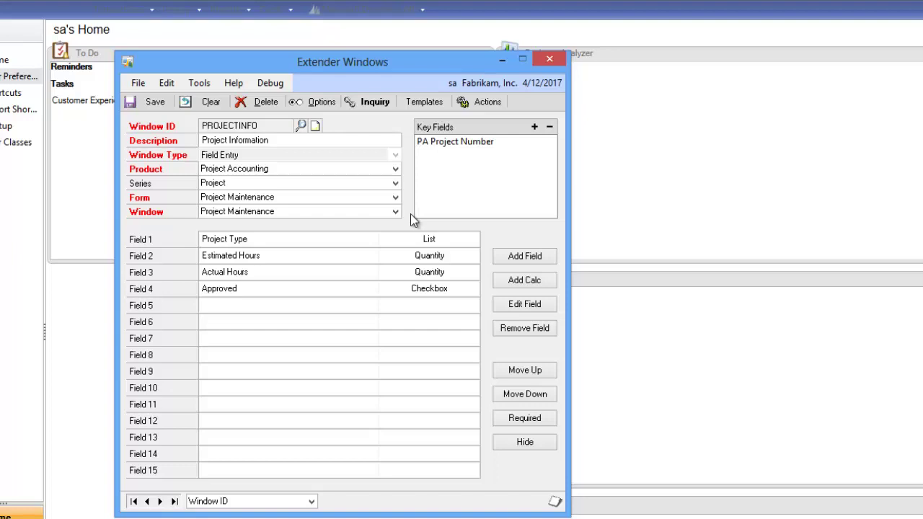
Open the Actions list for the PROJECTINFO window definition.
left_click(486, 103)
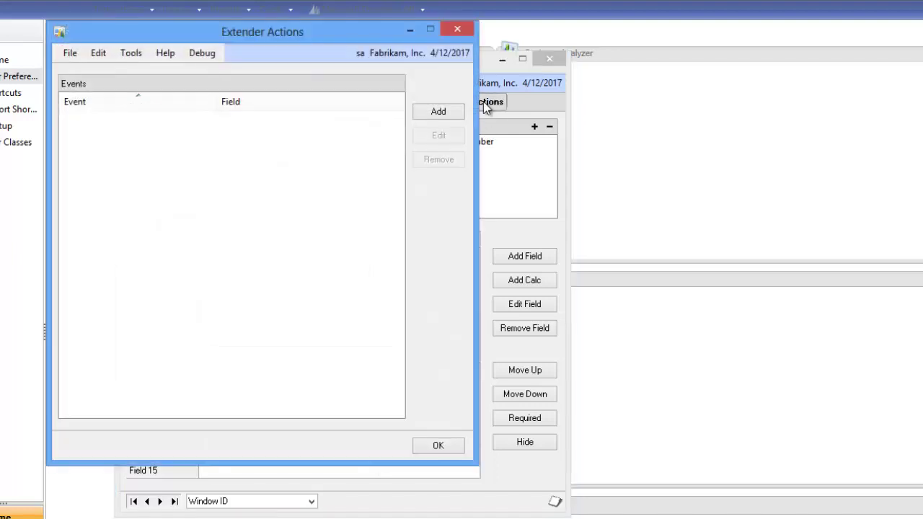
Add a Save record event action of type Run Dynamics GP script.
left_click(439, 112)
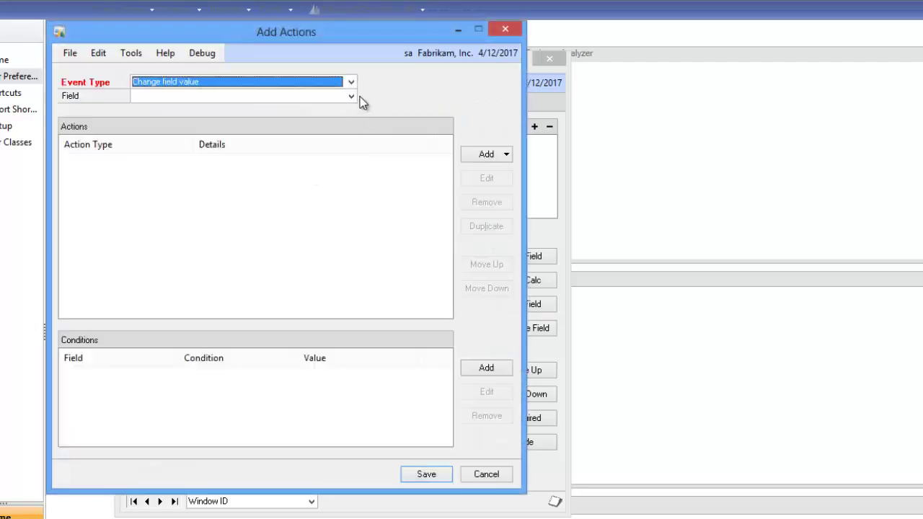
left_click(351, 85)
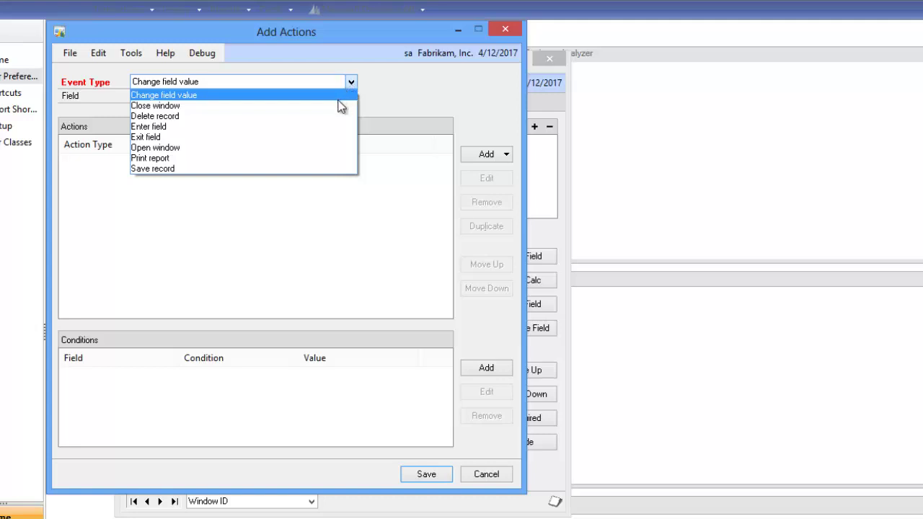
left_click(314, 168)
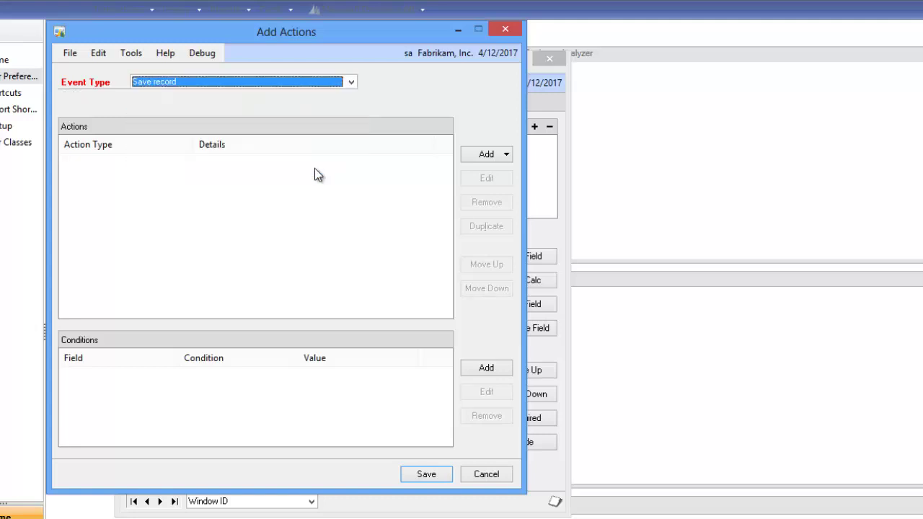
left_click(499, 154)
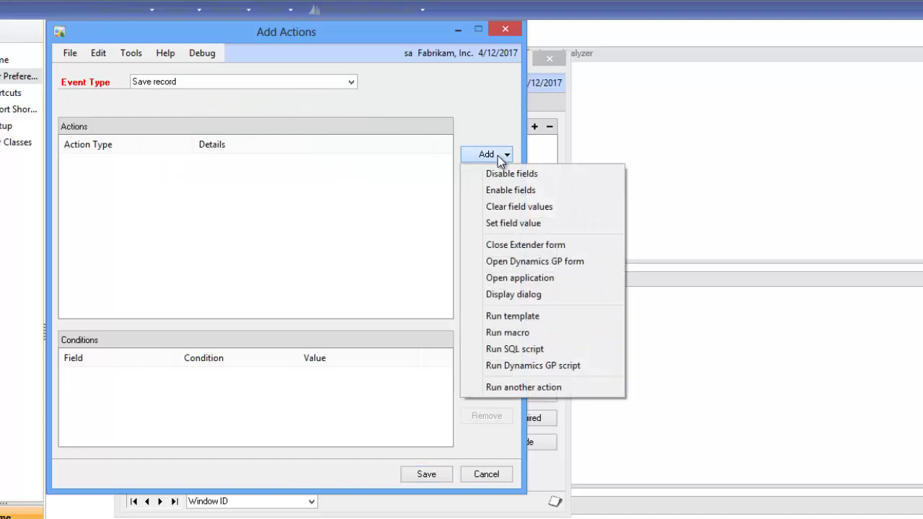
left_click(532, 365)
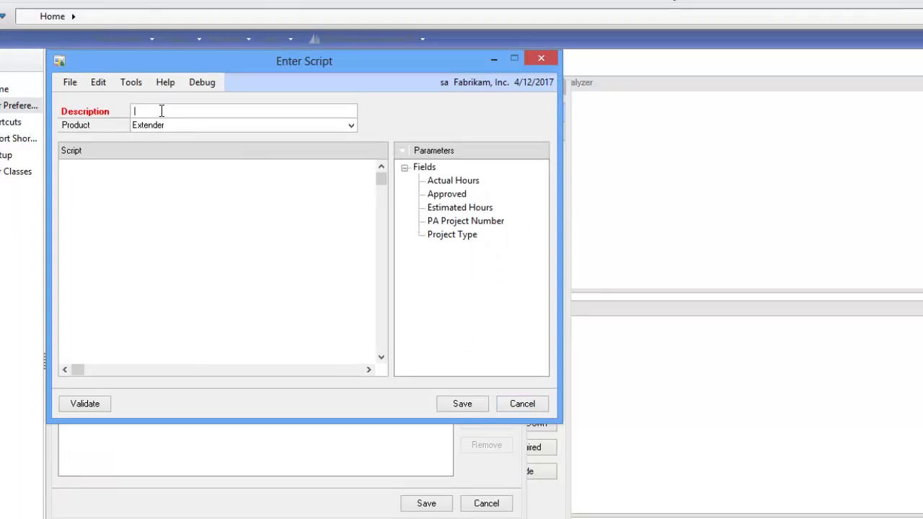
Describe the script as 'Update Approved Status' and paste in the update script body.
type("Update Pa")
key("BackSpace")
key("BackSpace")
type("Approved Satu")
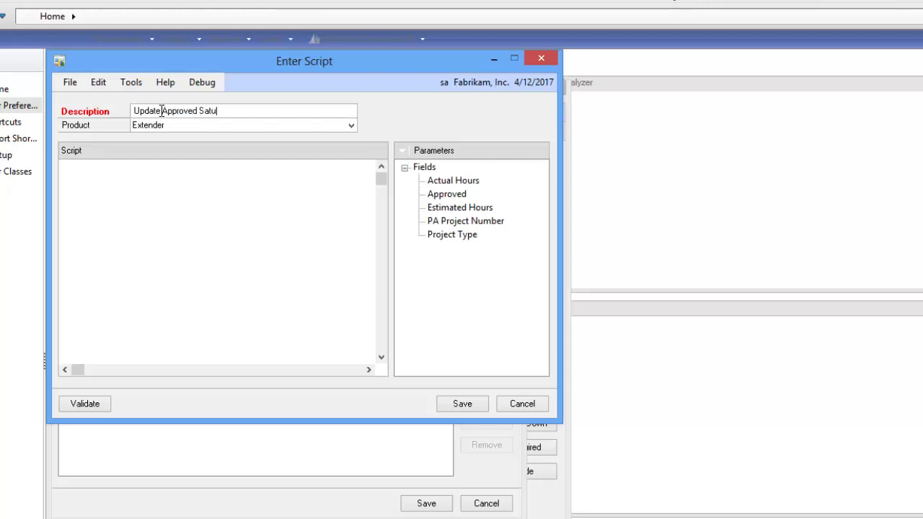
key("BackSpace")
key("BackSpace")
key("BackSpace")
type("tuat")
key("BackSpace")
type("tu")
key("BackSpace")
type("atus")
left_click(154, 181)
key("ctrl+v")
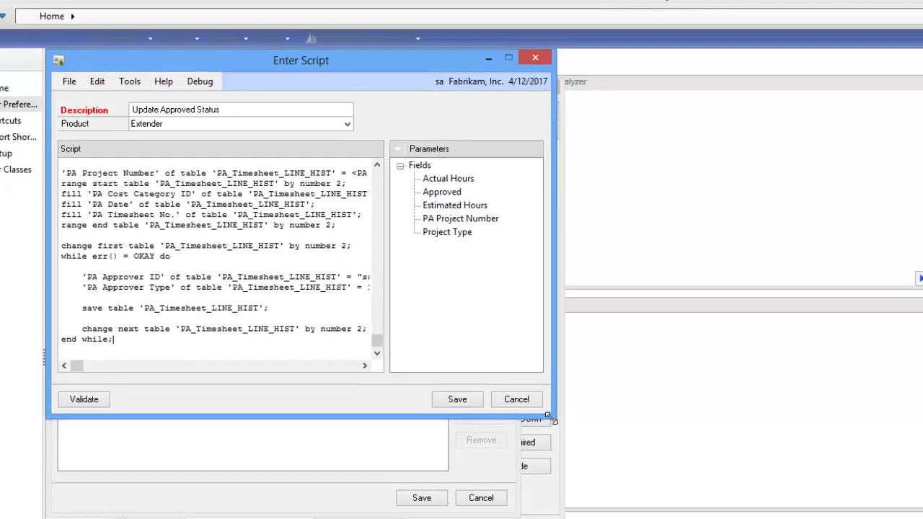
left_click_drag(548, 417, 800, 512)
Set the script's product to Project Accounting, browse Tables and Sanscript references, and validate it.
left_click(339, 120)
left_click_drag(336, 179, 340, 148)
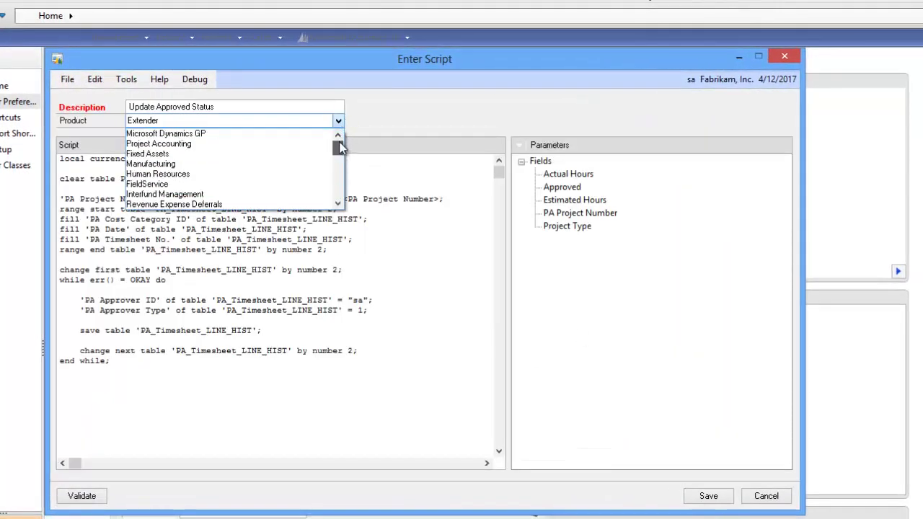
left_click(302, 143)
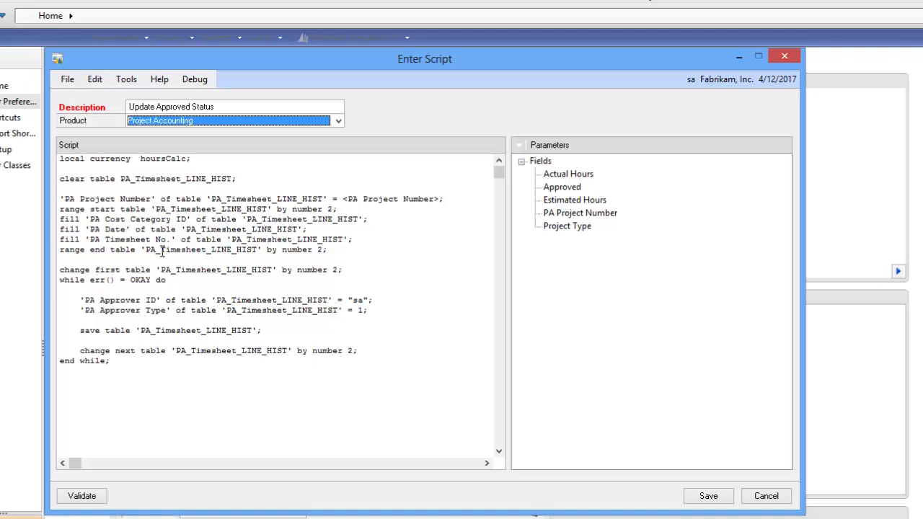
left_click(519, 147)
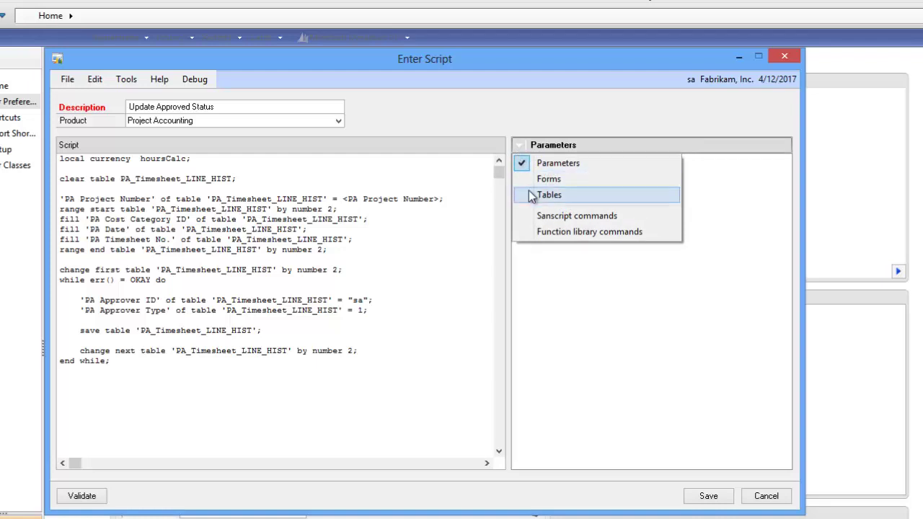
left_click(542, 196)
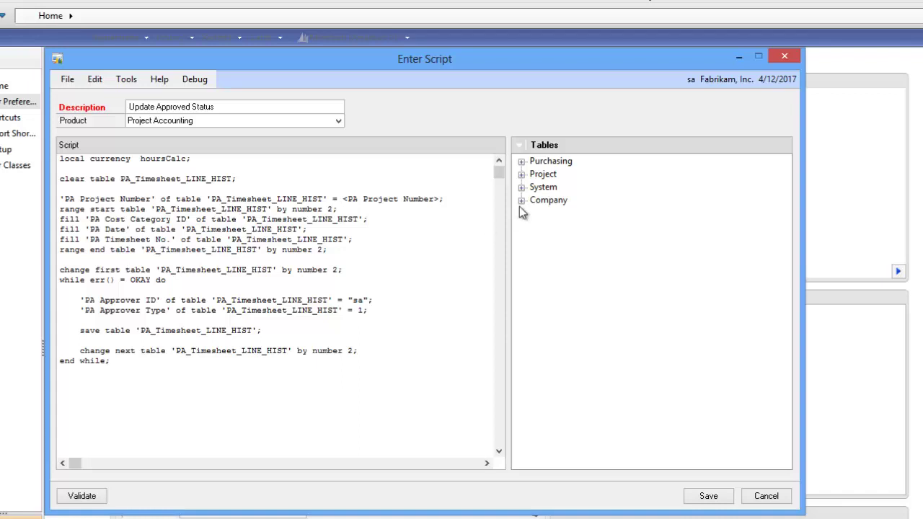
left_click(534, 162)
left_click(519, 144)
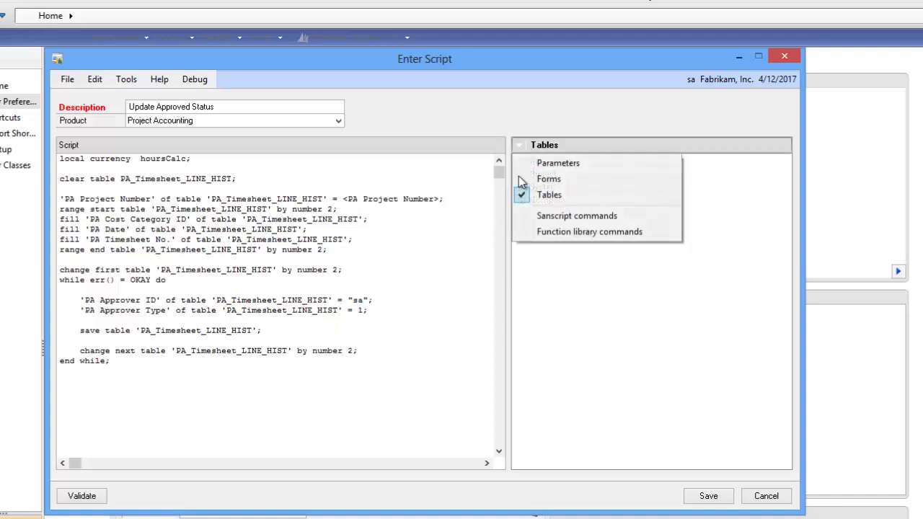
left_click(545, 216)
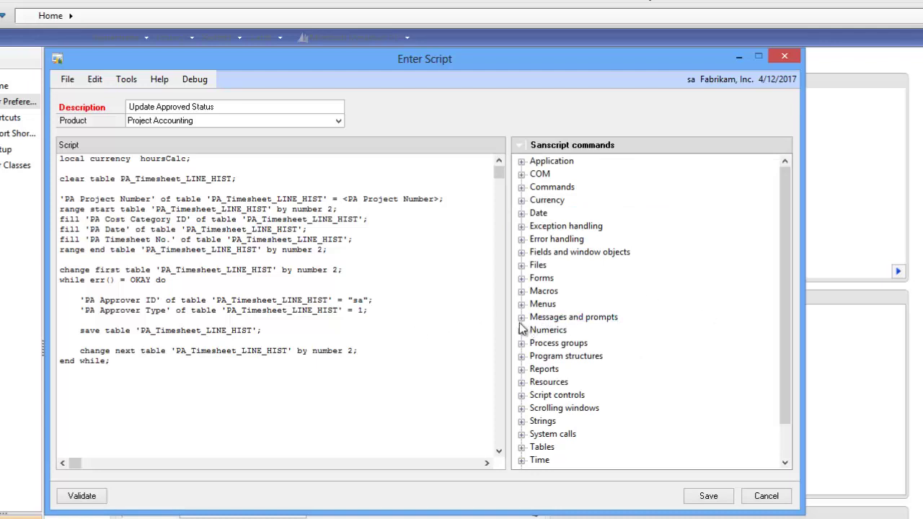
left_click(71, 496)
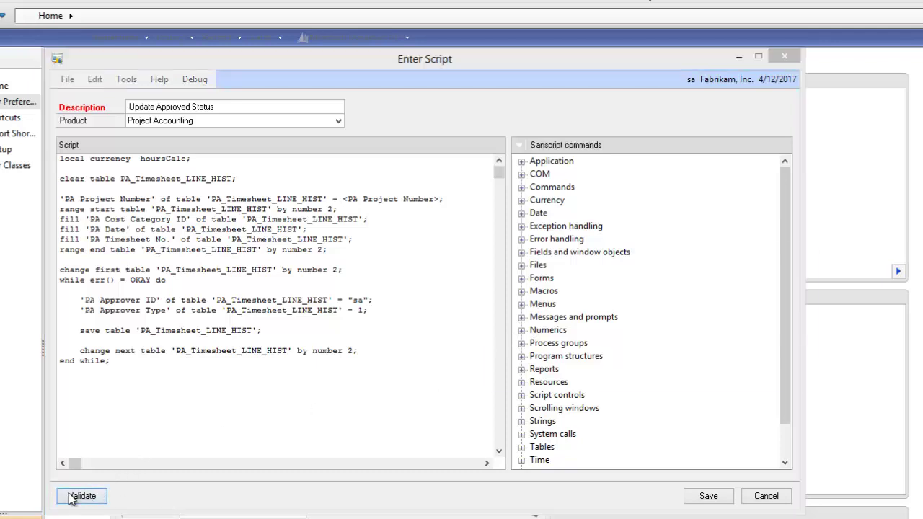
Save the validated script, the Save record action, and close Extender Actions.
left_click(653, 374)
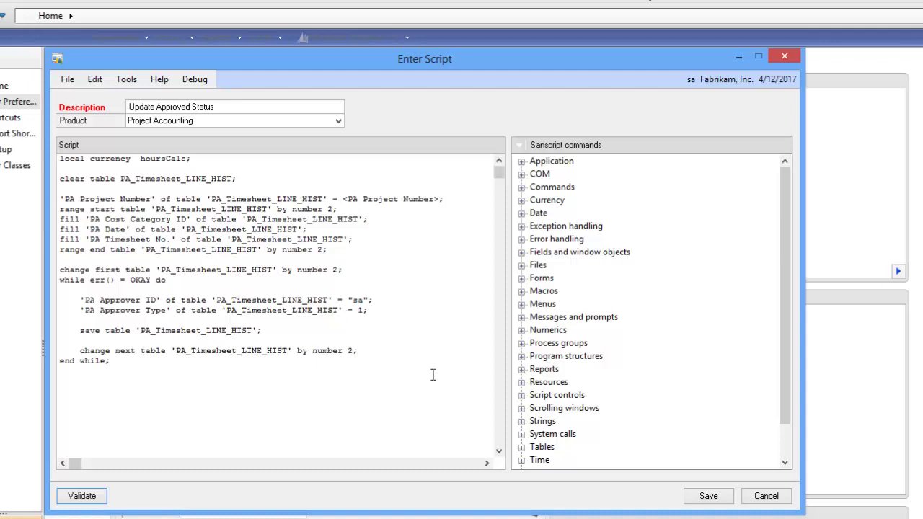
left_click(709, 497)
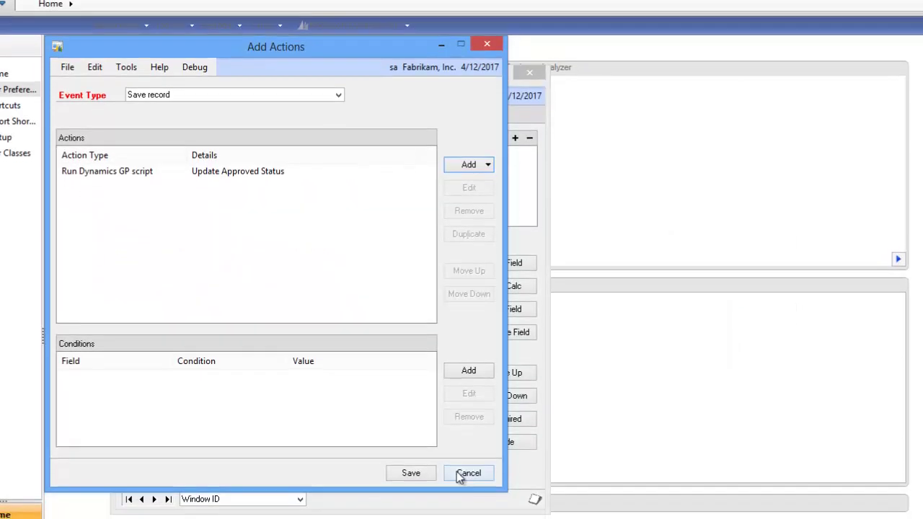
left_click(418, 475)
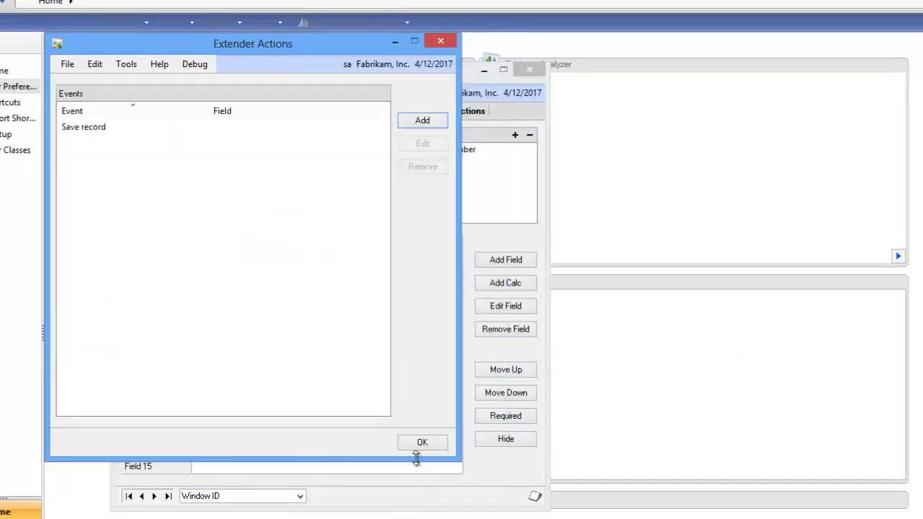
left_click(420, 448)
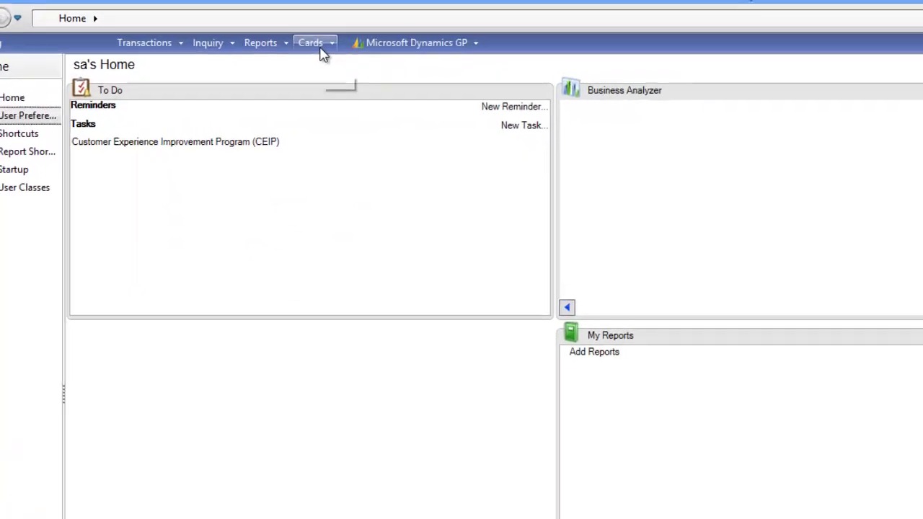
Open Project Maintenance and load project PARKNETSYS from the lookup.
left_click(333, 52)
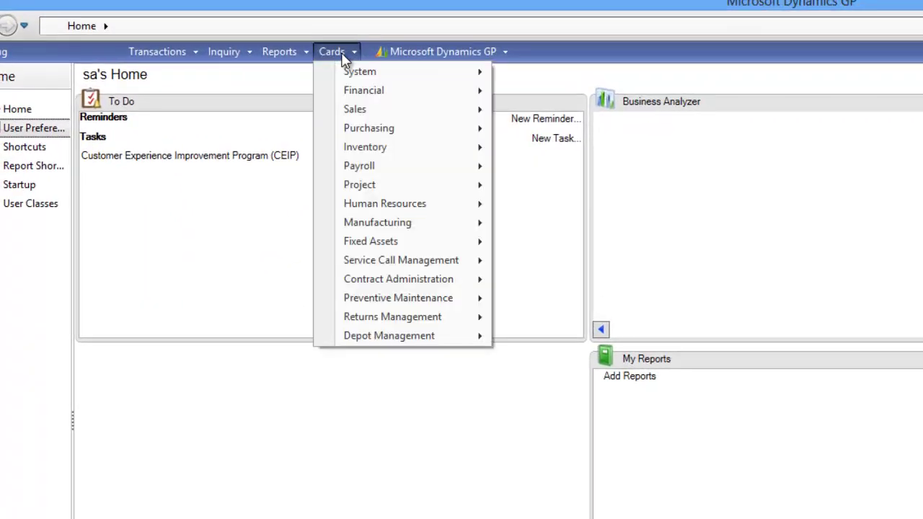
mouse_move(426, 190)
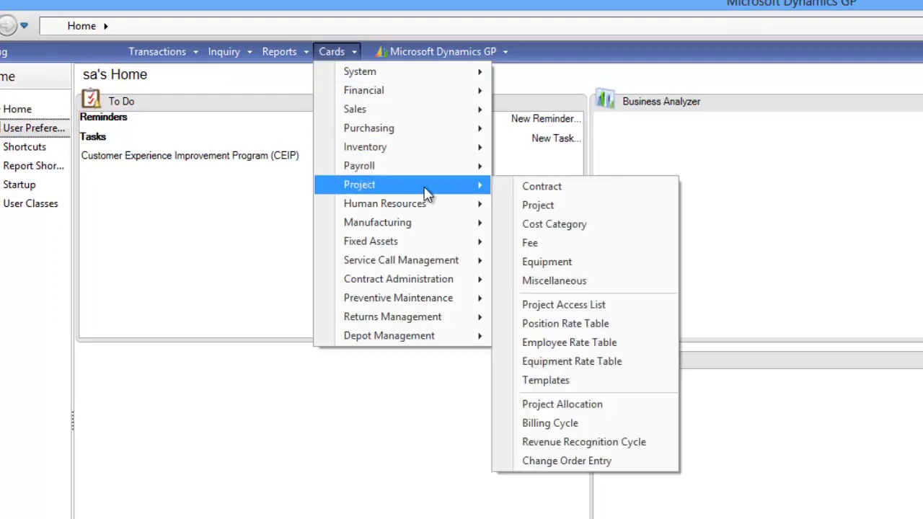
left_click(568, 206)
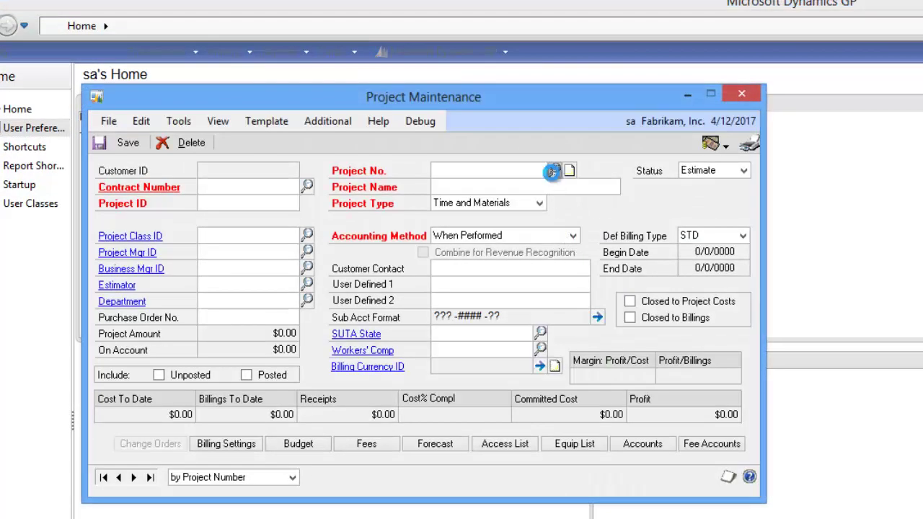
left_click(555, 173)
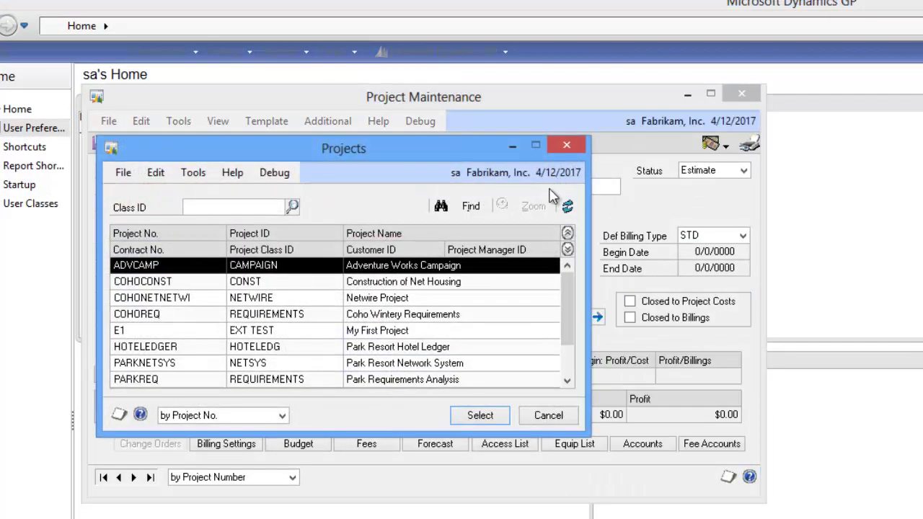
left_click(313, 371)
double_click(312, 367)
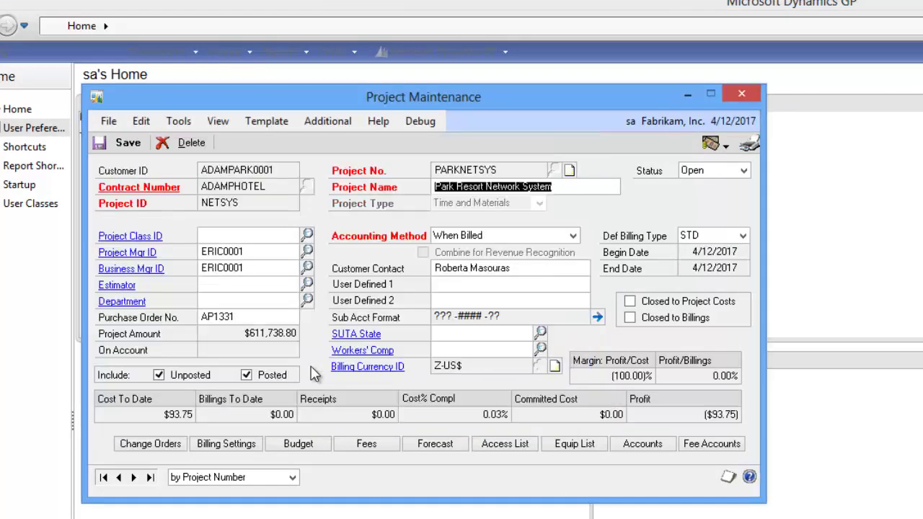
Check Approved in PARKNETSYS's Project Information, save it, then save the project record.
left_click(340, 122)
left_click(349, 157)
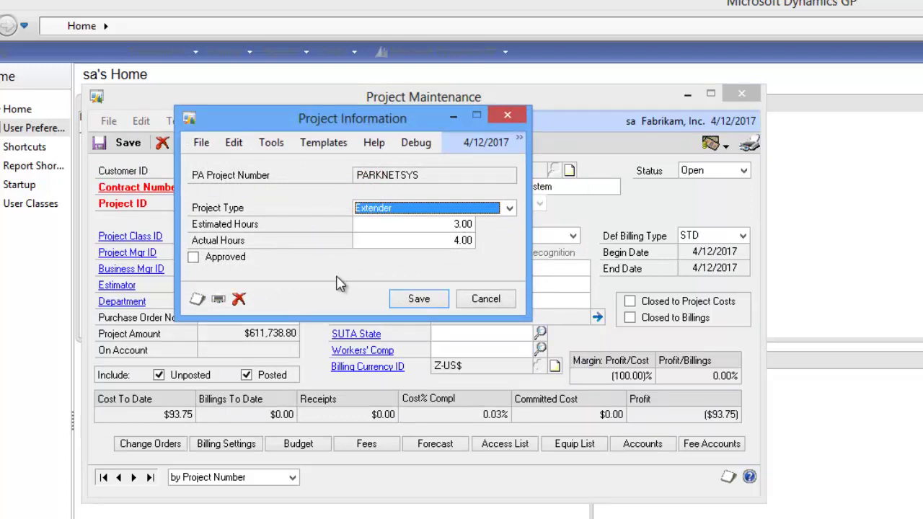
left_click(196, 258)
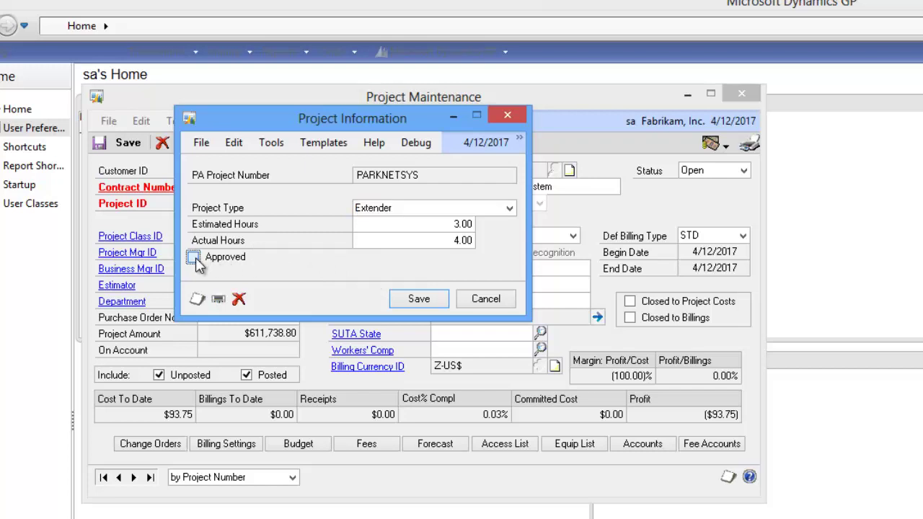
left_click(420, 301)
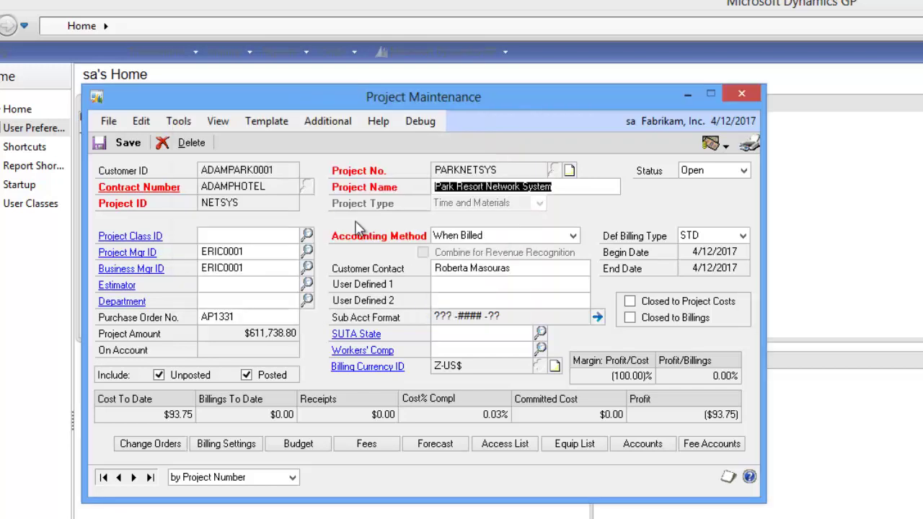
left_click(121, 143)
In SSMS, confirm the PA30101 PARKNETSYS row shows approver sa, then minimize SSMS.
key("alt+Tab")
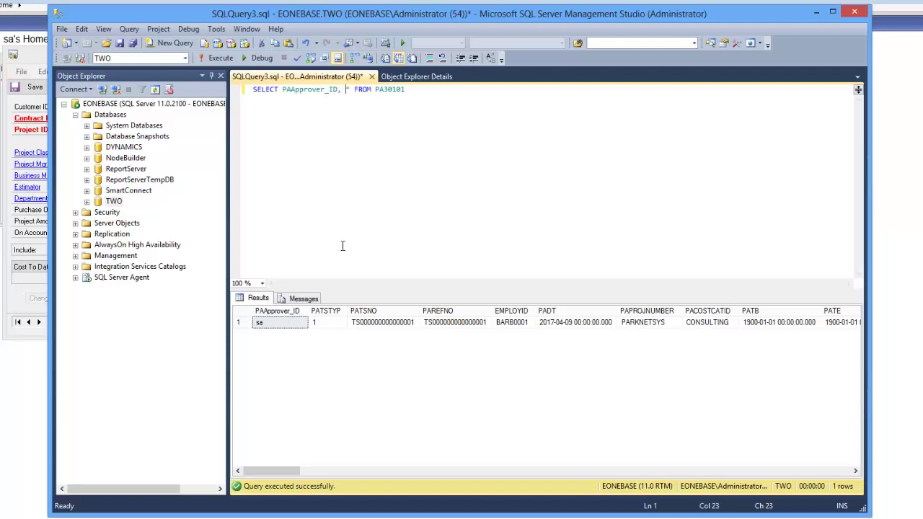
left_click(655, 323)
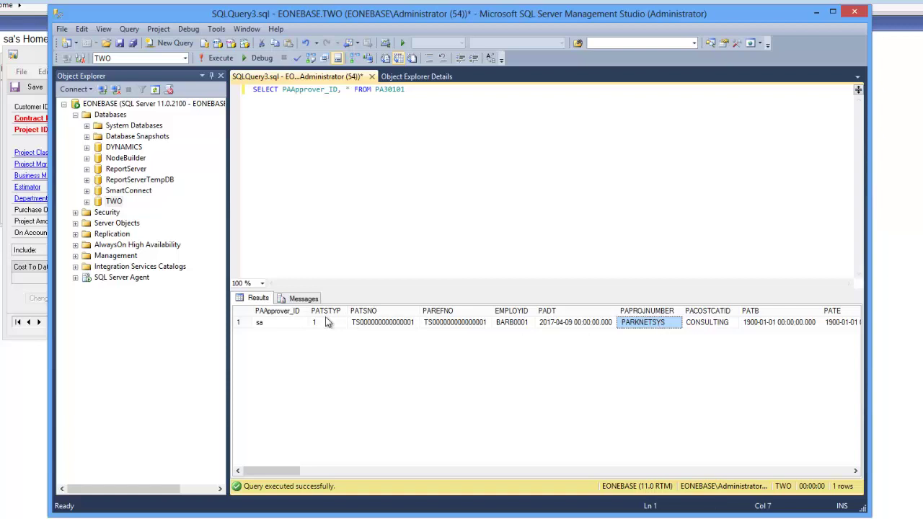
left_click(292, 325)
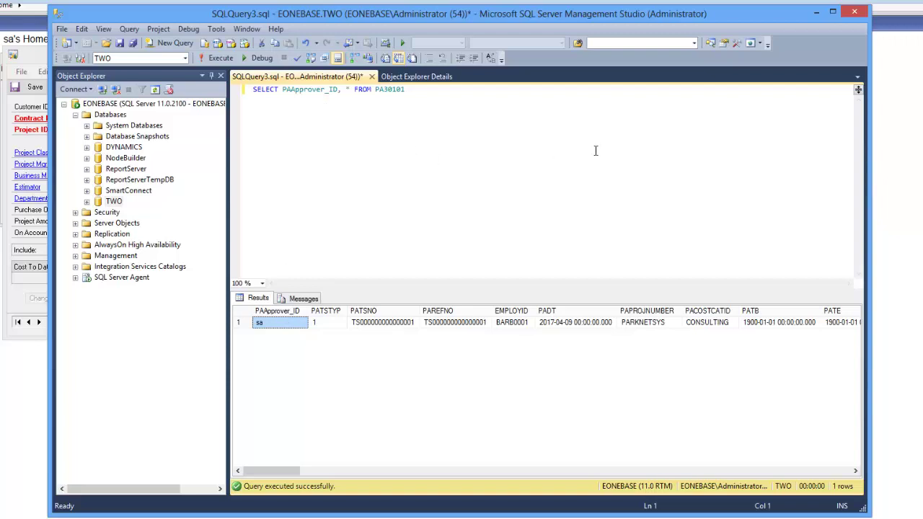
left_click(817, 13)
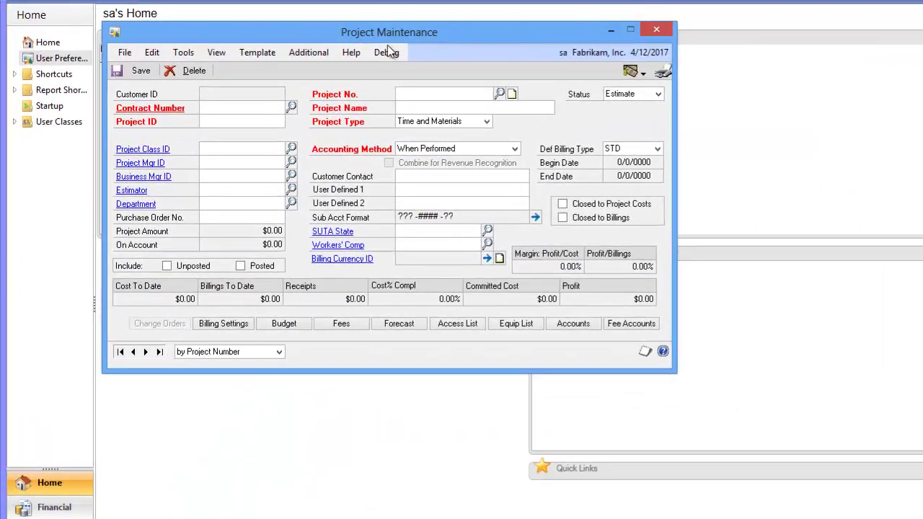
Open the Update Approved Status script under the PROJECTINFO Save record action and enlarge the editor.
mouse_move(332, 517)
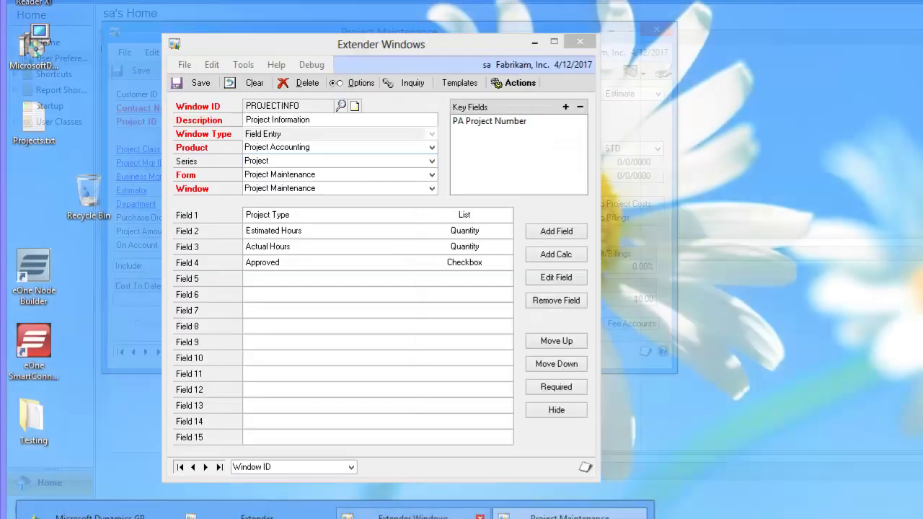
left_click(401, 515)
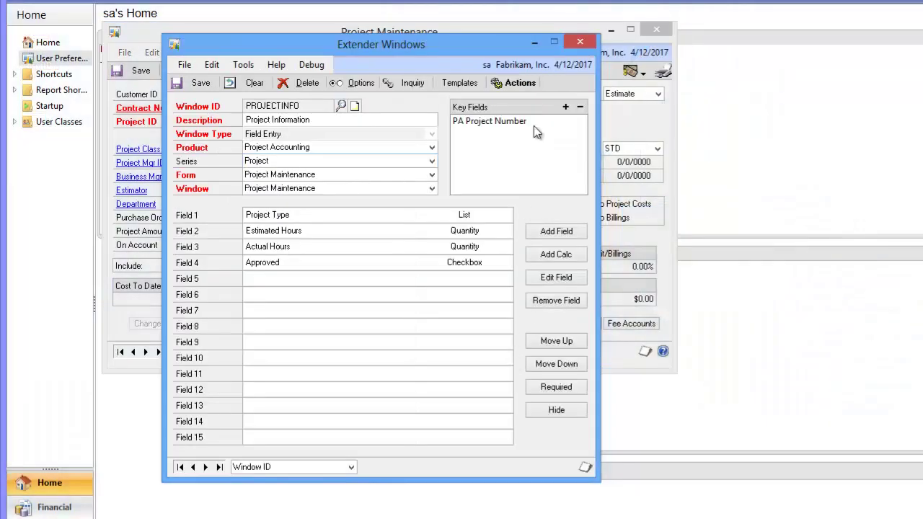
left_click(521, 82)
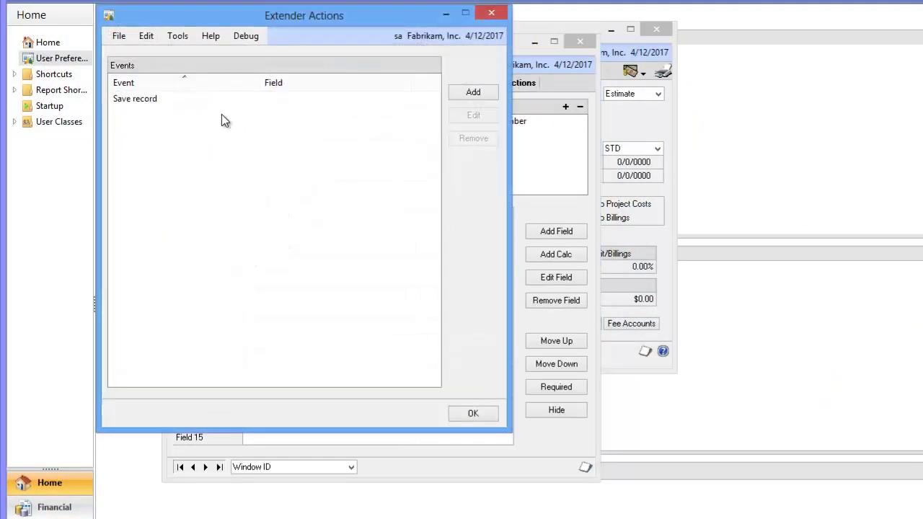
double_click(168, 98)
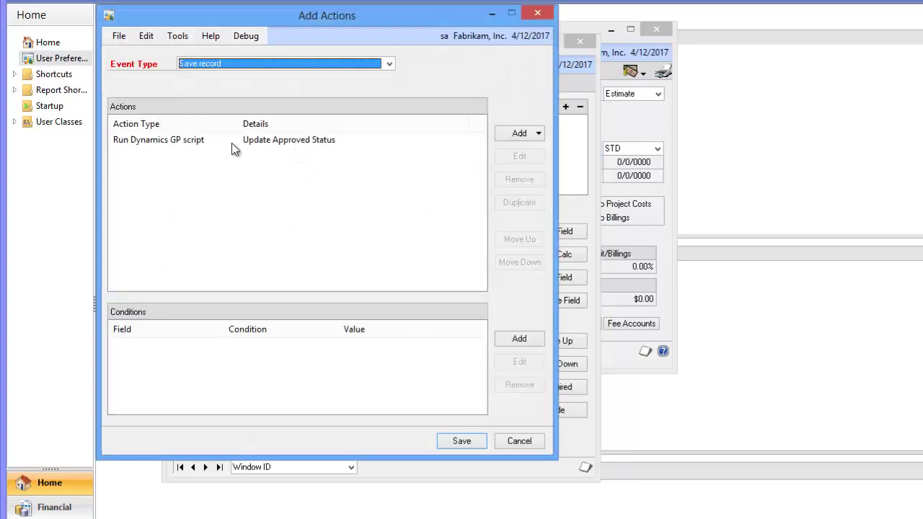
double_click(200, 139)
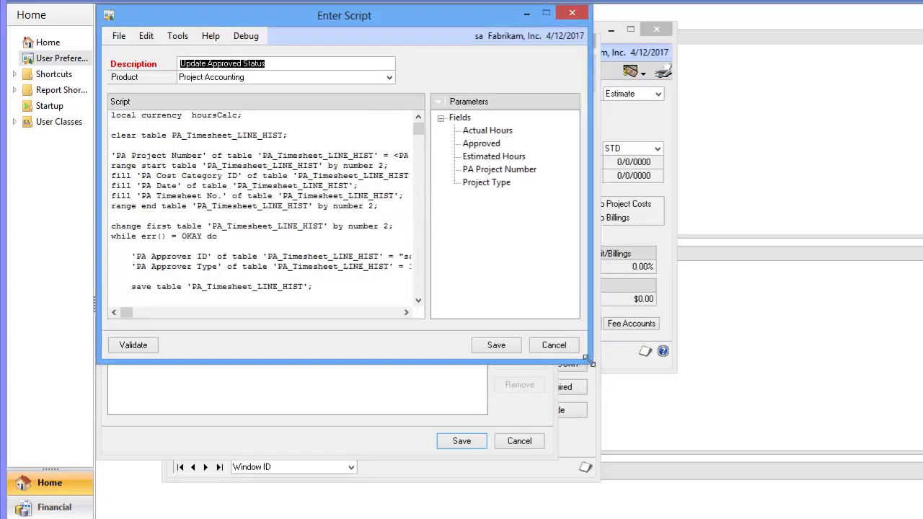
left_click_drag(589, 361, 673, 510)
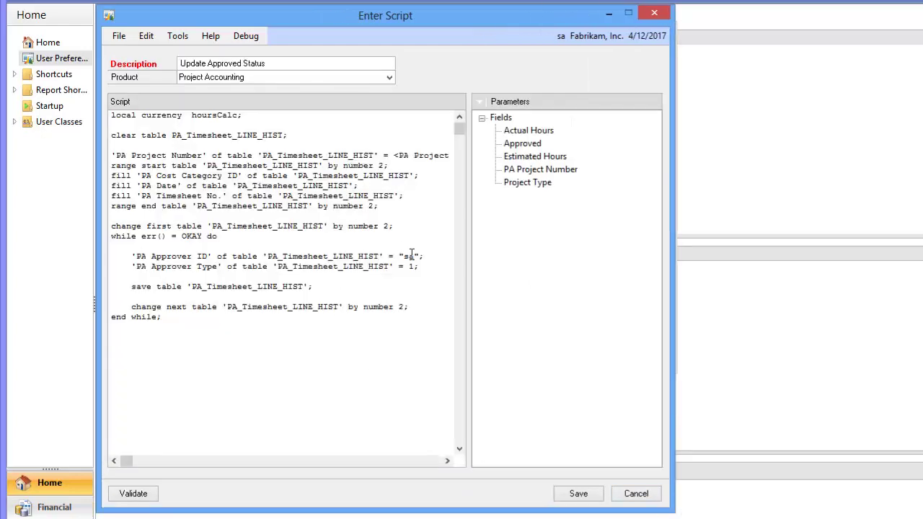
Change the script's approver value to 'Lorren', validate and save it, and close the dialogs.
double_click(409, 256)
type("Lorren")
left_click(143, 493)
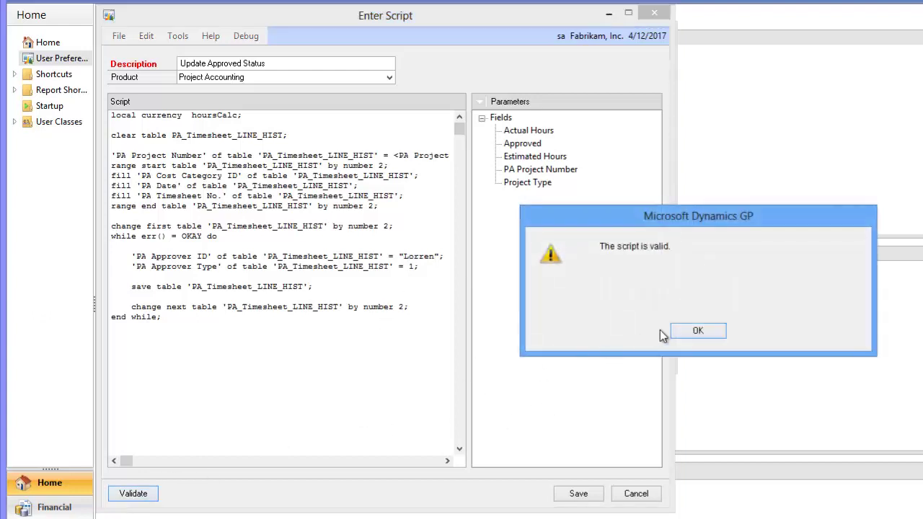
left_click(692, 330)
left_click(578, 494)
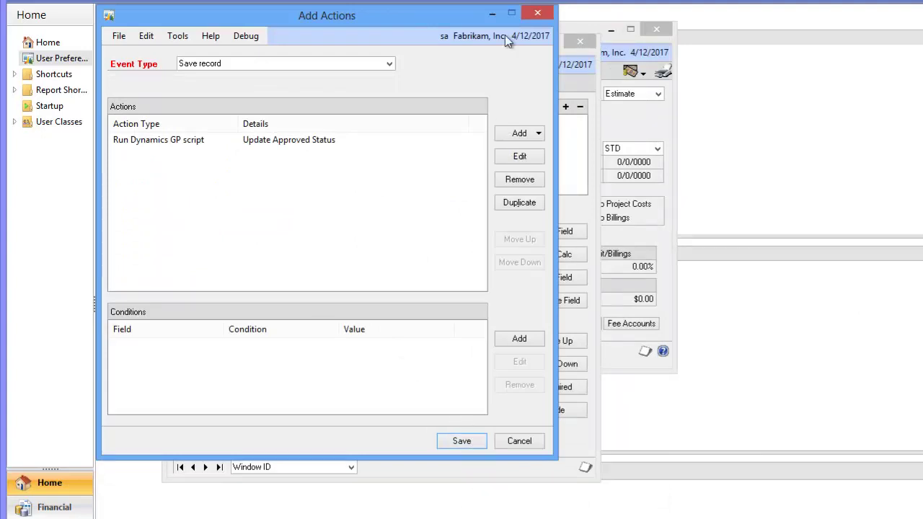
left_click(314, 4)
Reload project PARKNETSYS and save its Project Information record again to rerun the script.
left_click(318, 6)
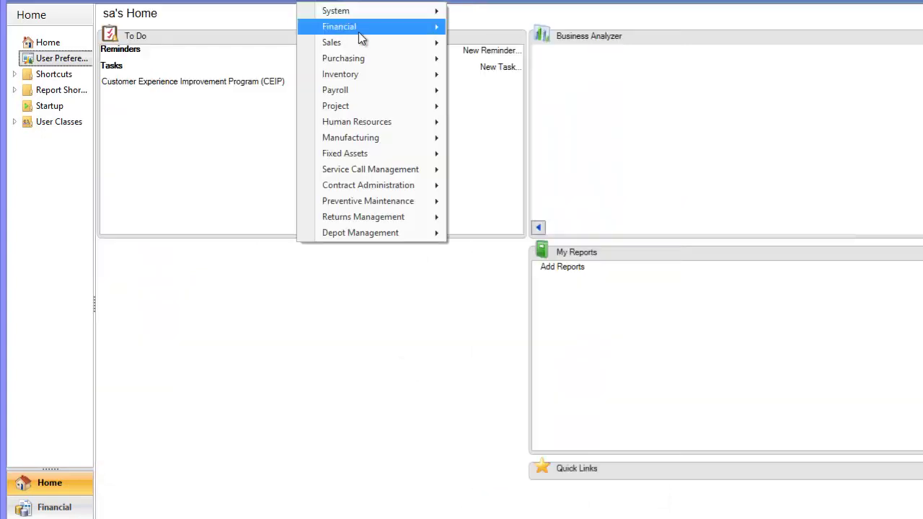
mouse_move(406, 106)
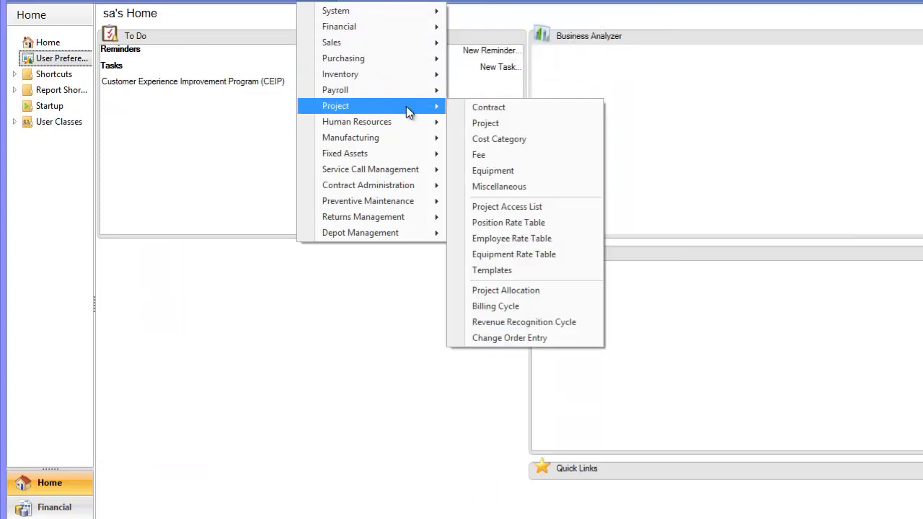
left_click(499, 124)
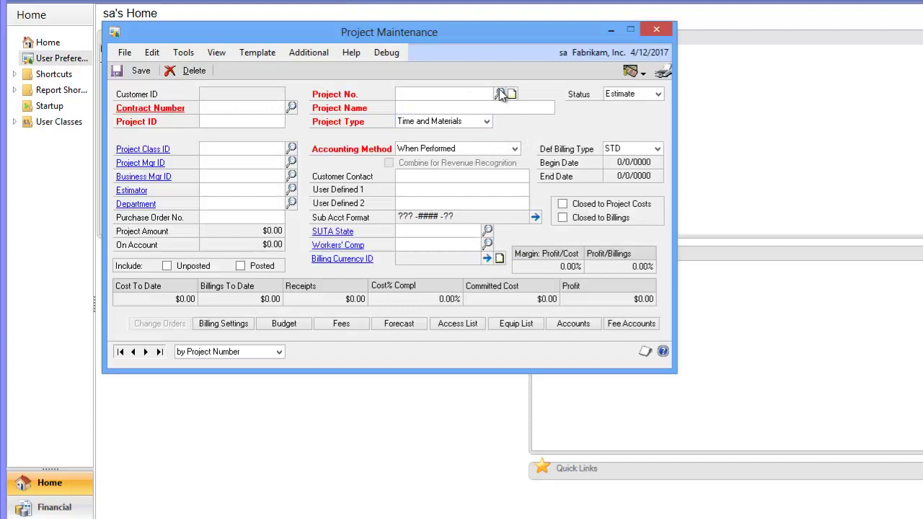
left_click(500, 94)
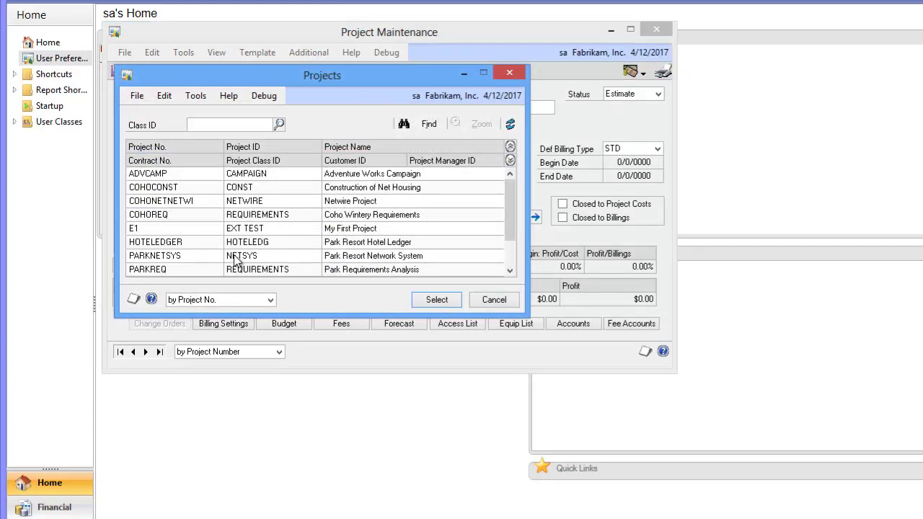
double_click(238, 261)
left_click(306, 57)
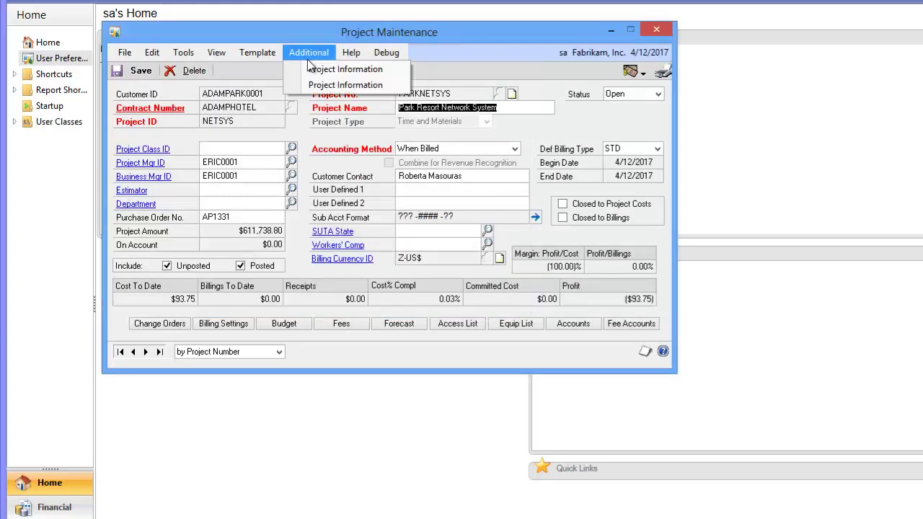
left_click(322, 84)
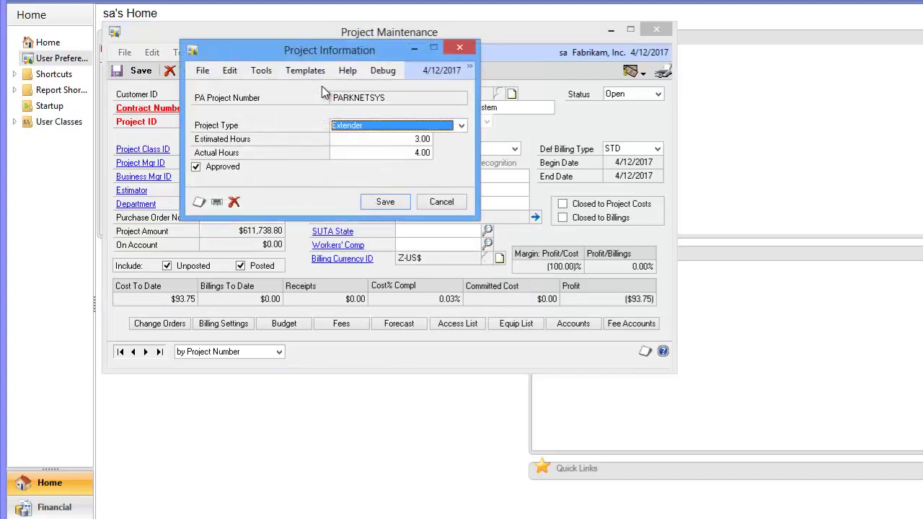
left_click(380, 202)
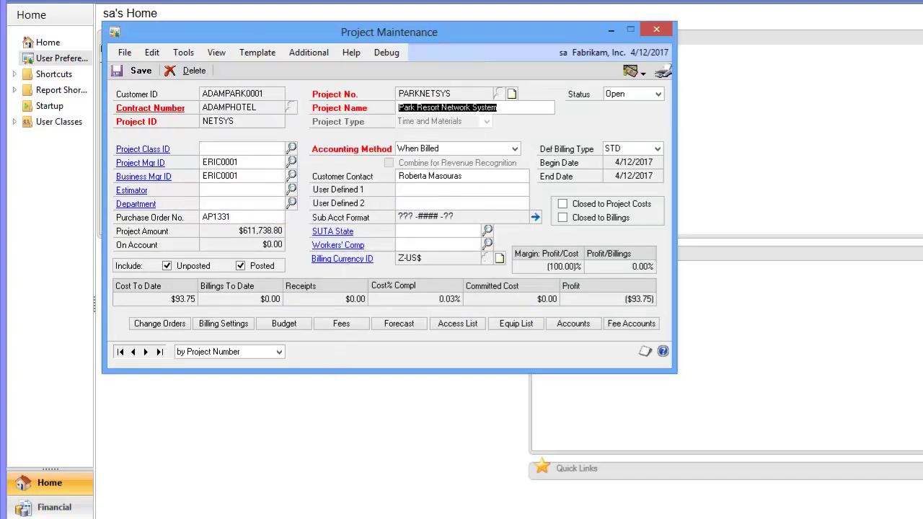
Rerun the PA30101 query in SSMS to check the new approver ID, then minimize SSMS.
left_click(266, 498)
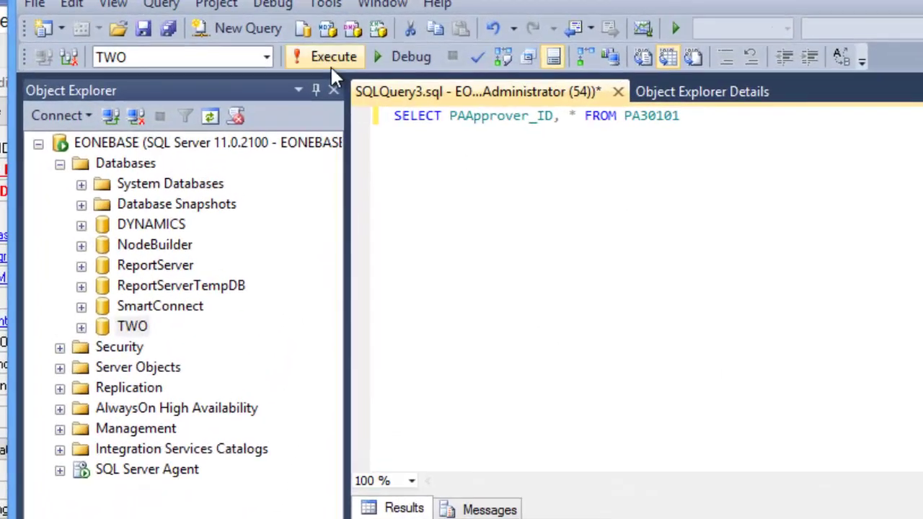
left_click(345, 48)
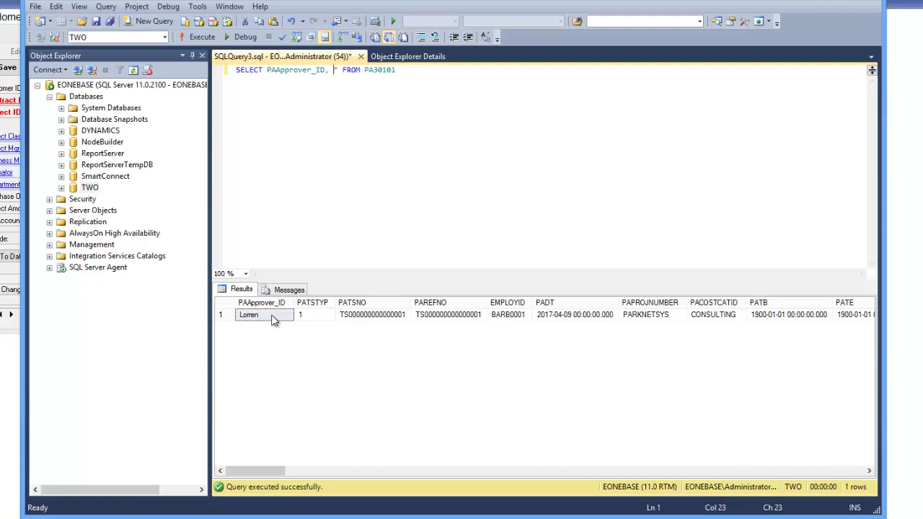
left_click(829, 3)
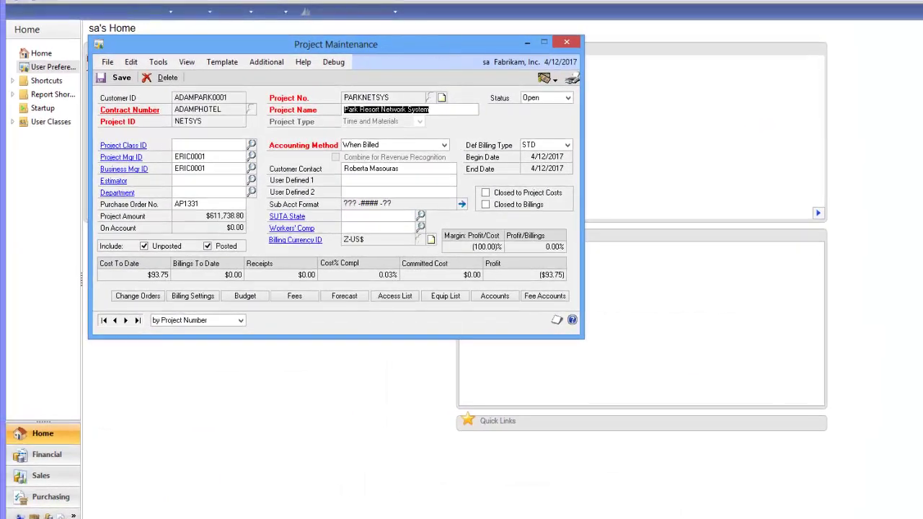
Close Project Maintenance and open Extender from the Microsoft Dynamics GP Tools menu.
left_click_drag(430, 46, 445, 49)
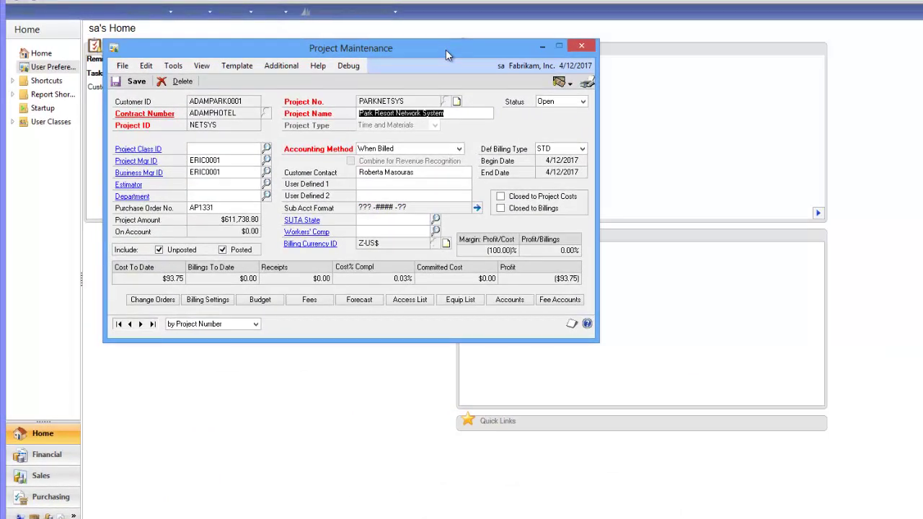
left_click(580, 47)
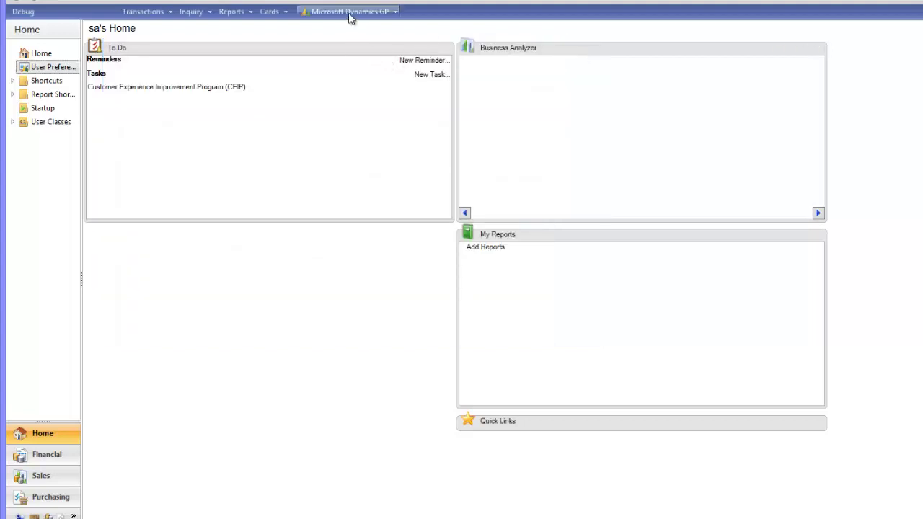
left_click(349, 13)
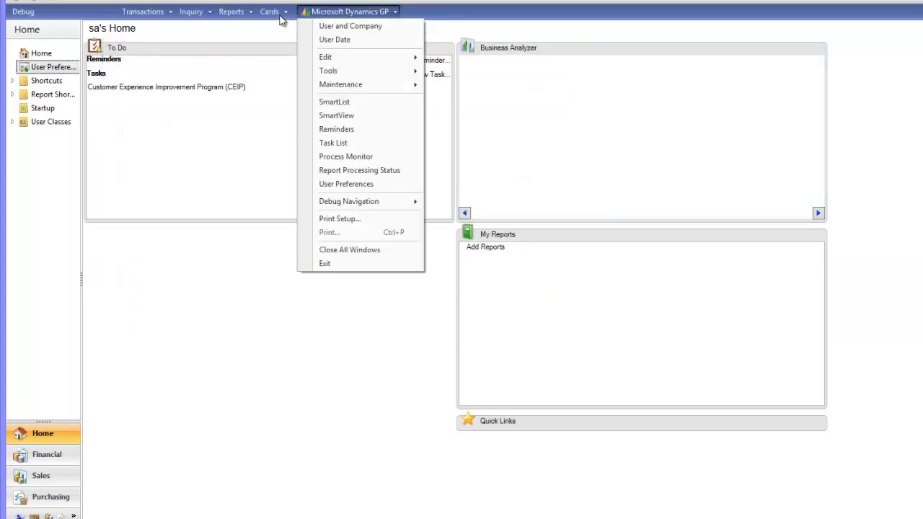
mouse_move(422, 61)
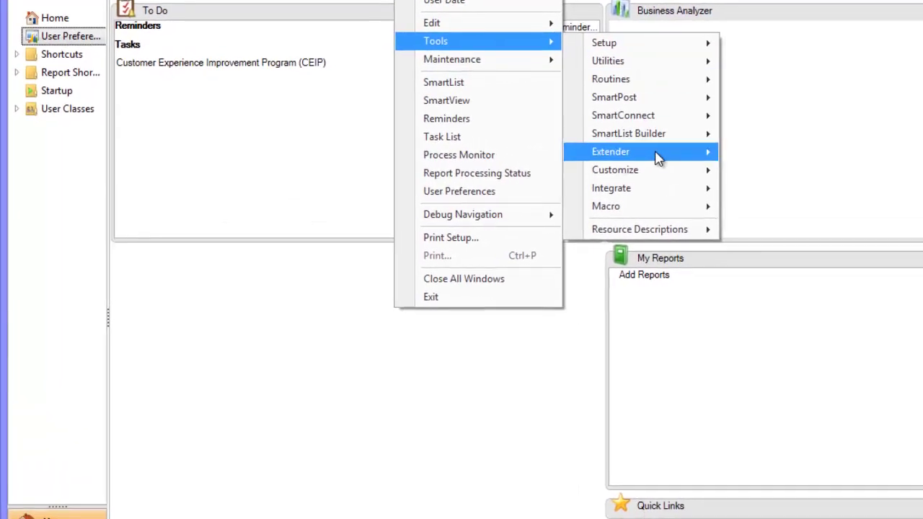
mouse_move(569, 157)
left_click(768, 158)
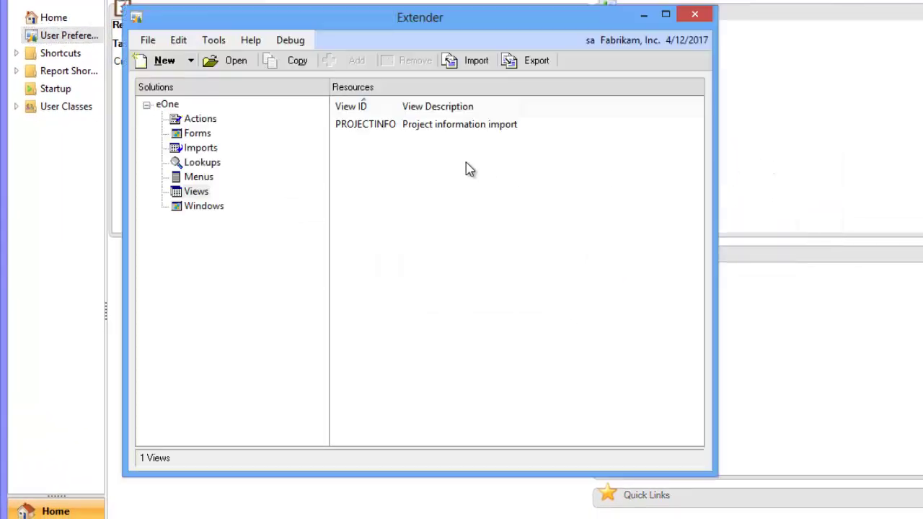
Check the PROJECTINFO view, then open the PROJECTINFO window definition under Windows.
double_click(418, 125)
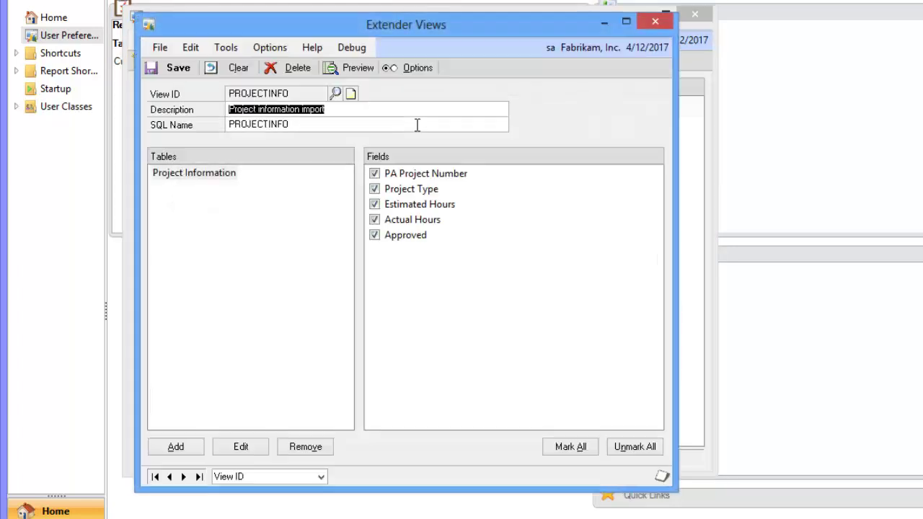
left_click(654, 22)
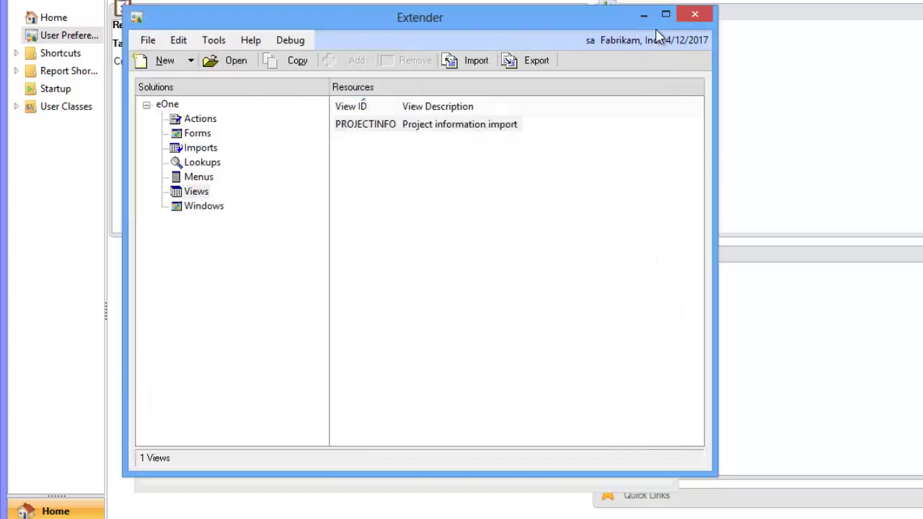
left_click(204, 205)
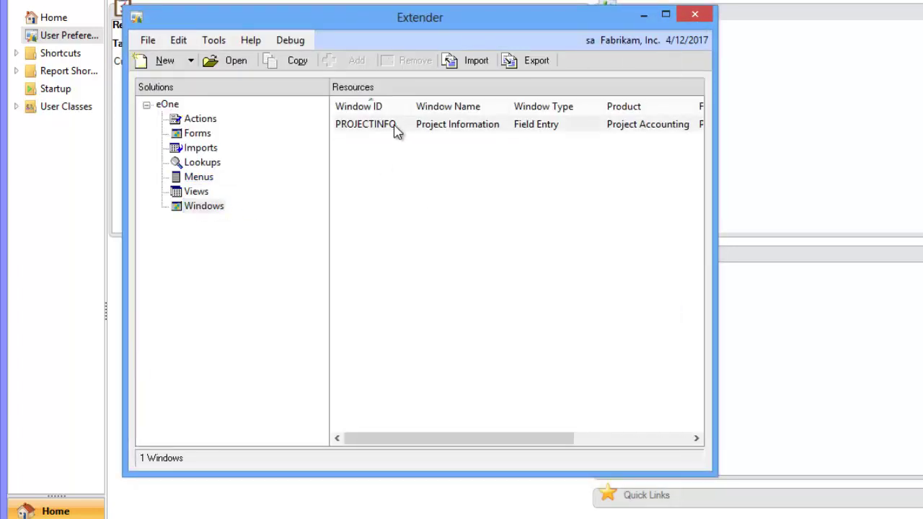
double_click(395, 126)
Add a SmartList Builder integration to Project Hours keyed on PA Project Number and save it.
left_click(463, 63)
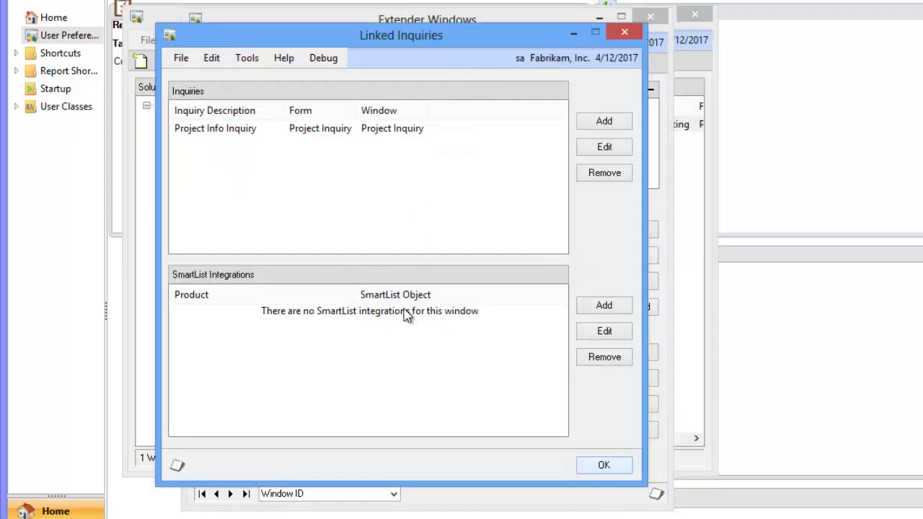
left_click(605, 307)
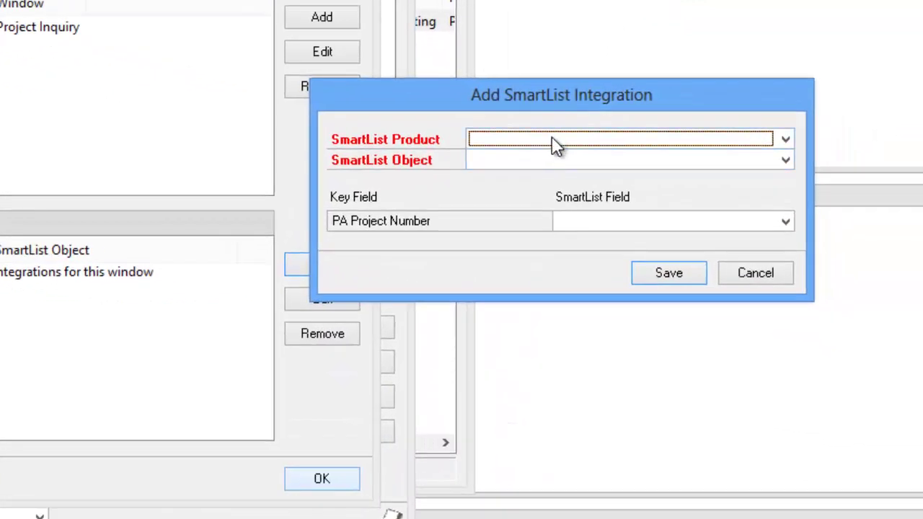
left_click(696, 187)
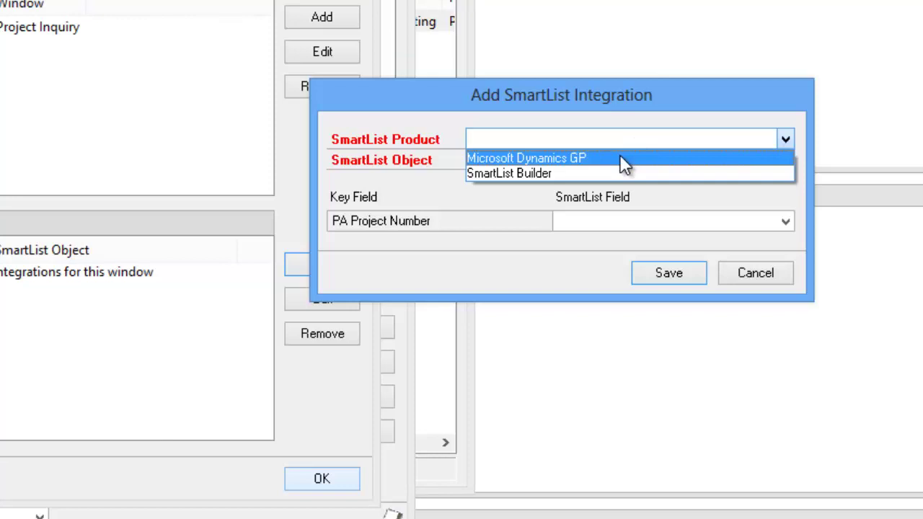
left_click(580, 174)
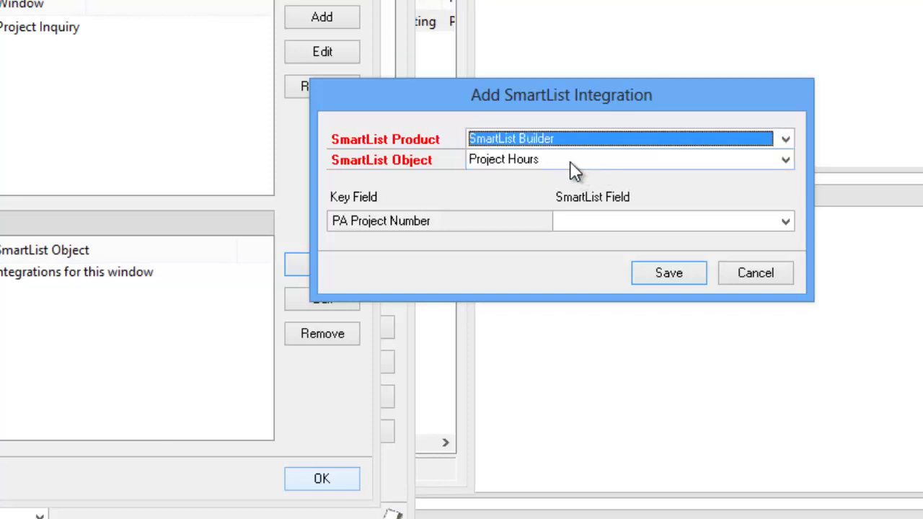
left_click(645, 221)
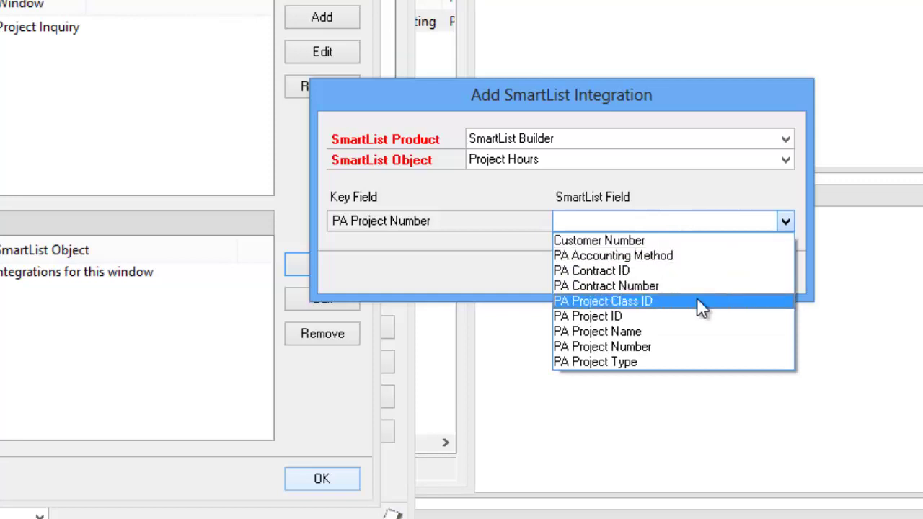
left_click(700, 346)
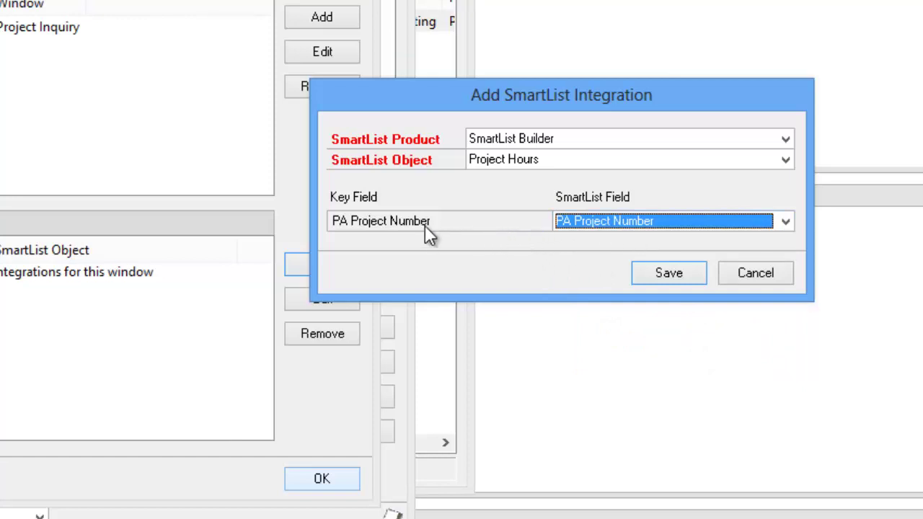
left_click(679, 270)
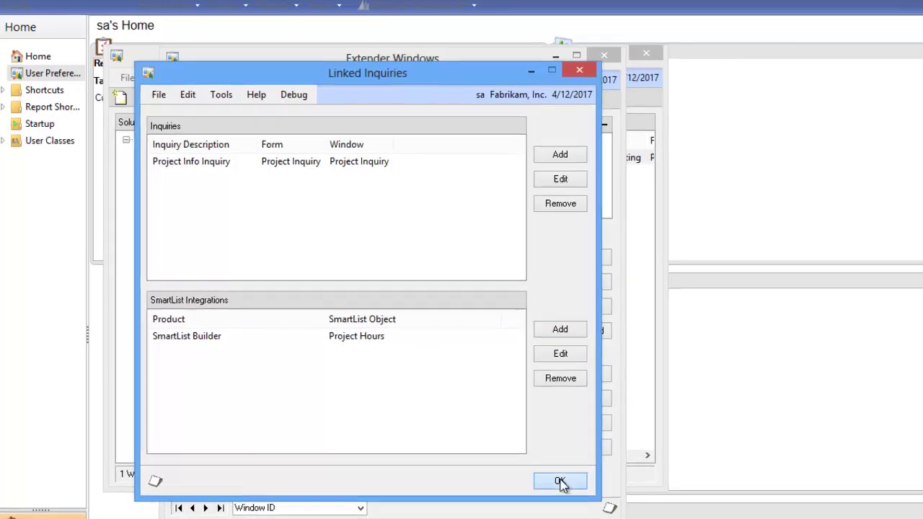
Close the Linked Inquiries list to return to the PROJECTINFO window definition.
left_click(560, 482)
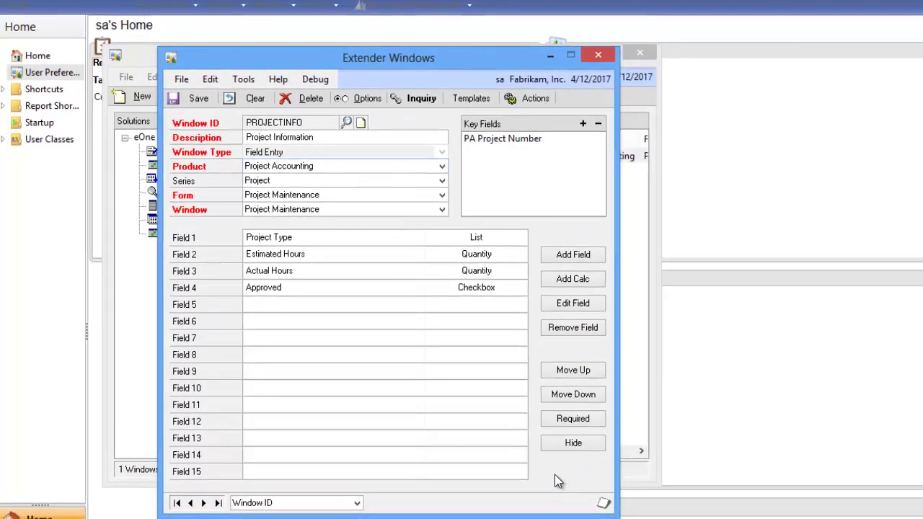